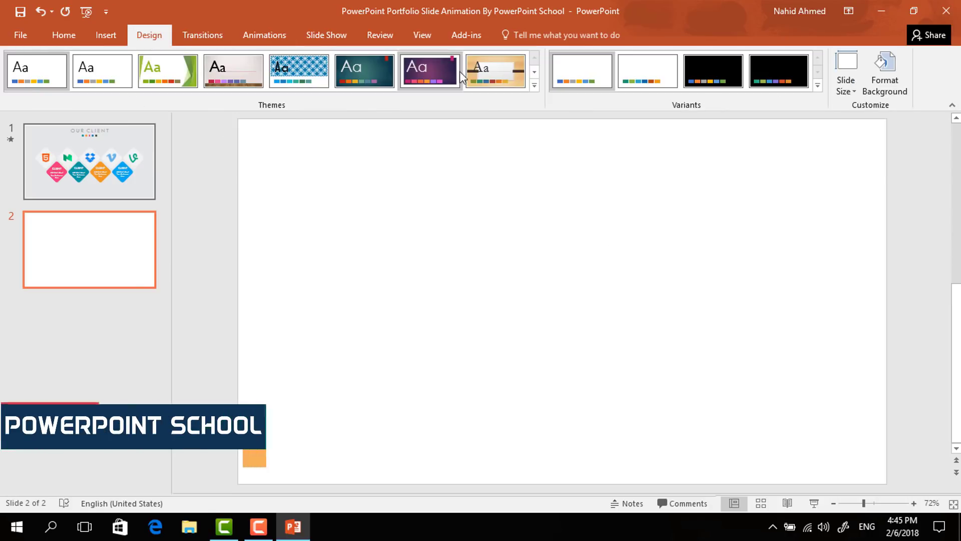
Fill slide 2's background with the light grey recent colour instead of white
click(891, 77)
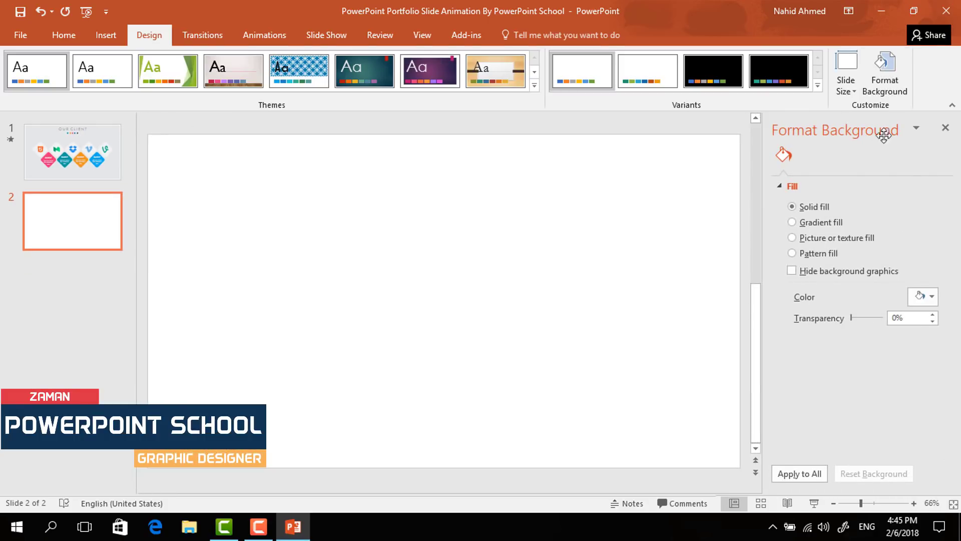
click(925, 295)
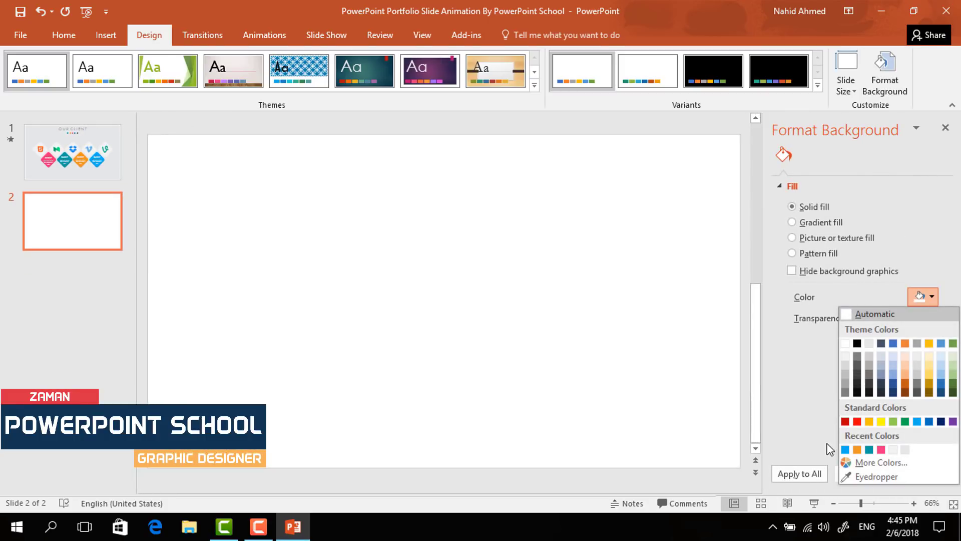
click(906, 450)
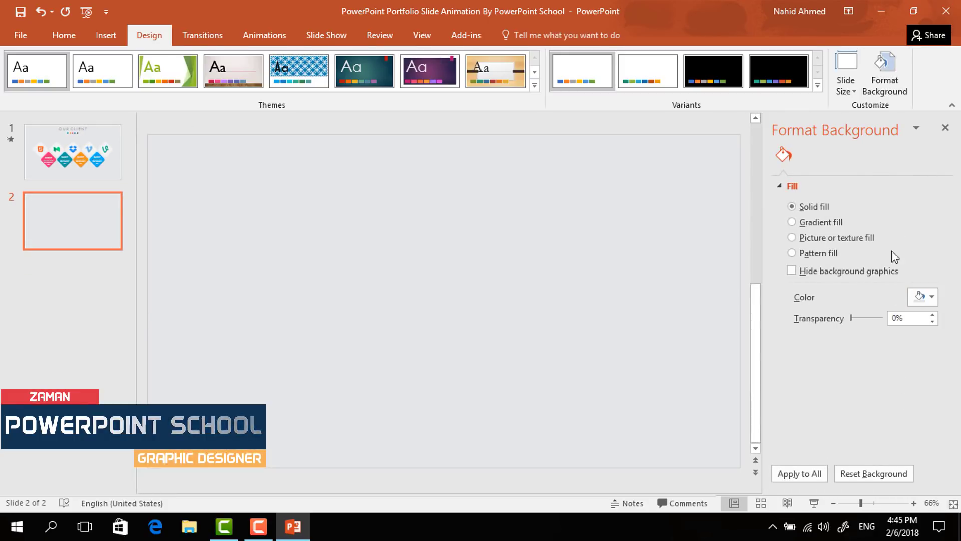
click(942, 134)
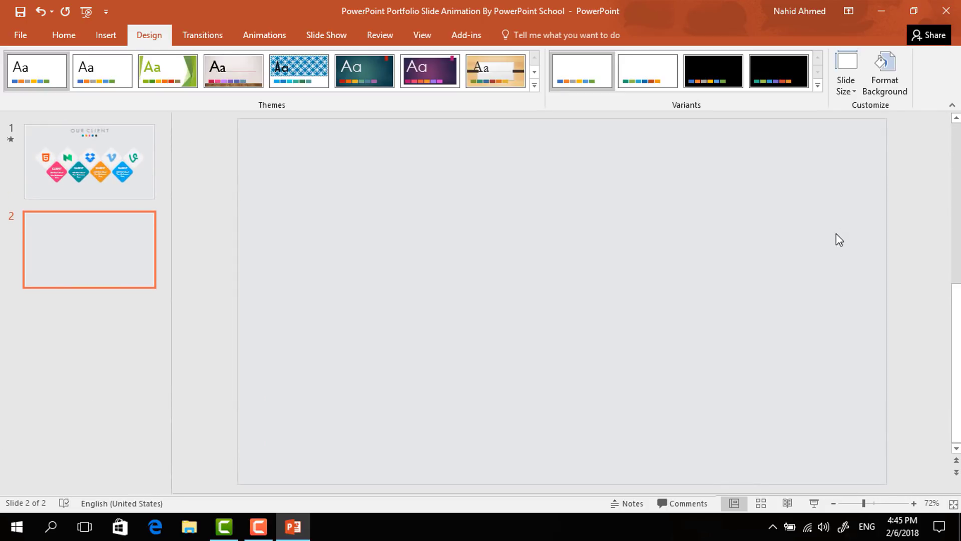
click(55, 36)
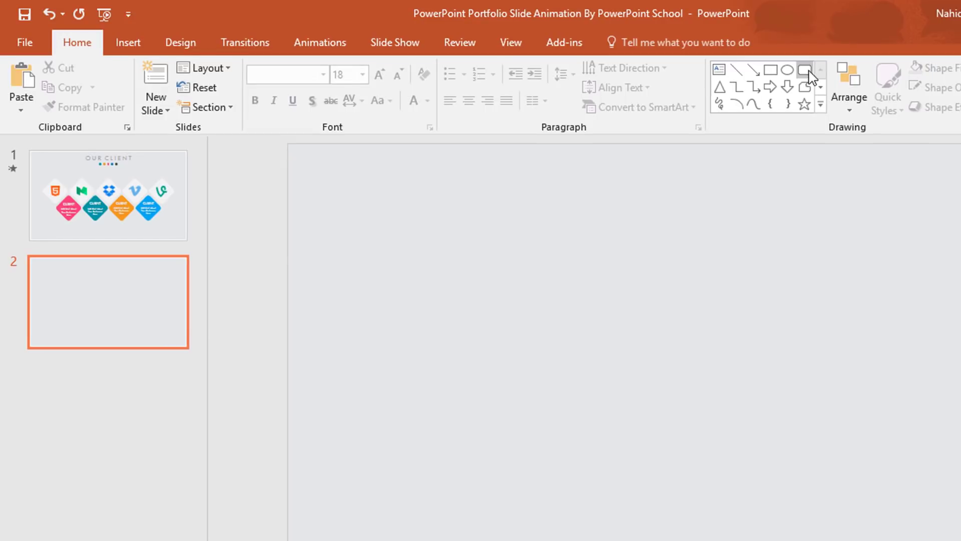
Draw a rounded square near the slide centre and rotate it 45° into a diamond
click(807, 71)
drag(485, 325, 533, 359)
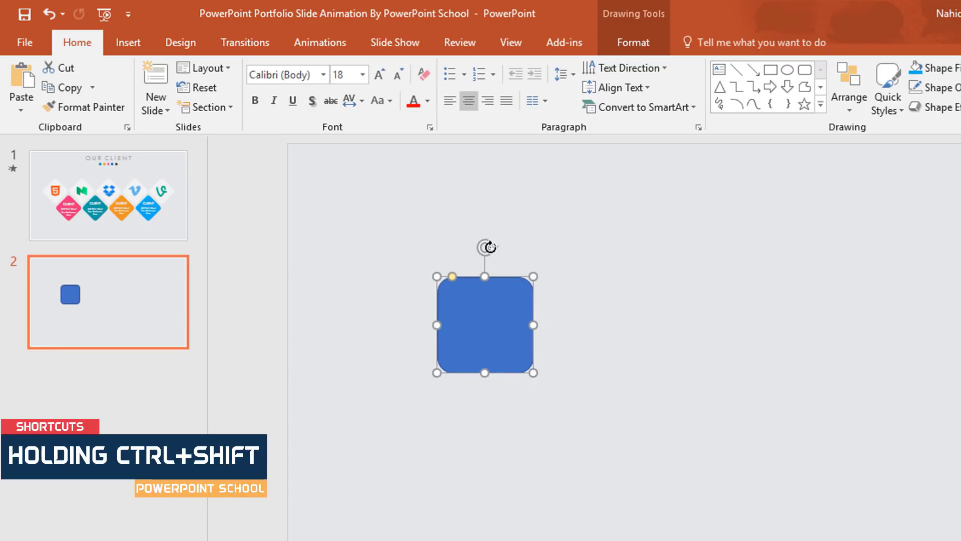
drag(485, 248, 548, 288)
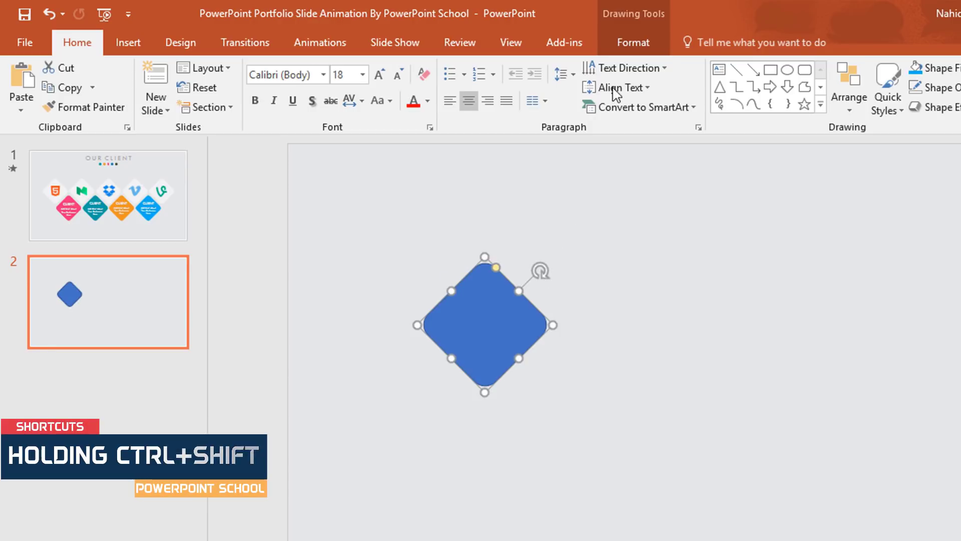
Give the diamond a light grey fill, no outline and an Offset: Center outer shadow
click(637, 43)
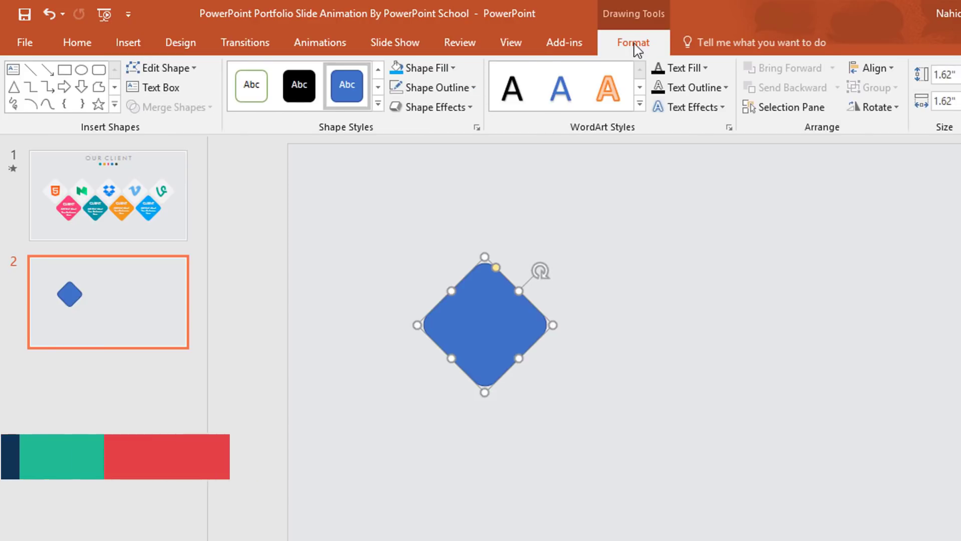
click(450, 68)
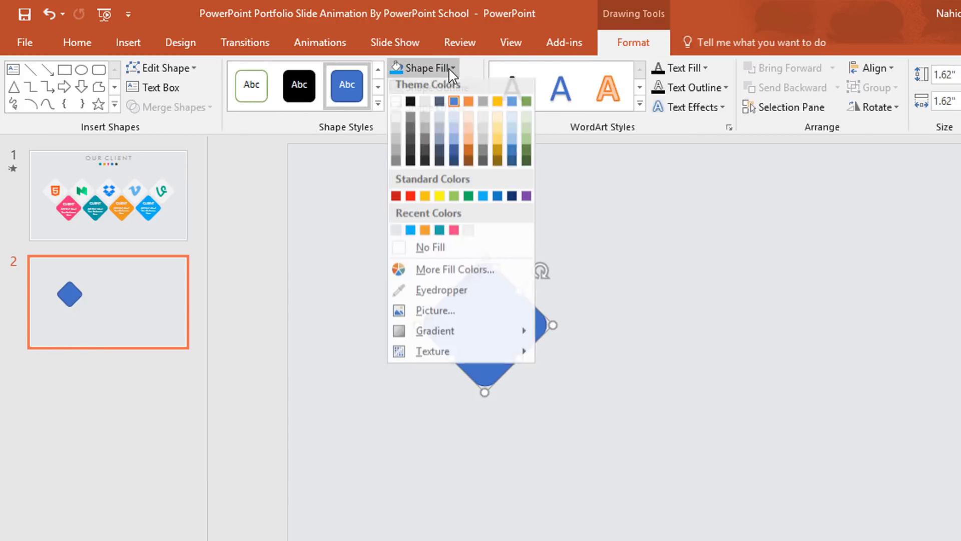
click(469, 234)
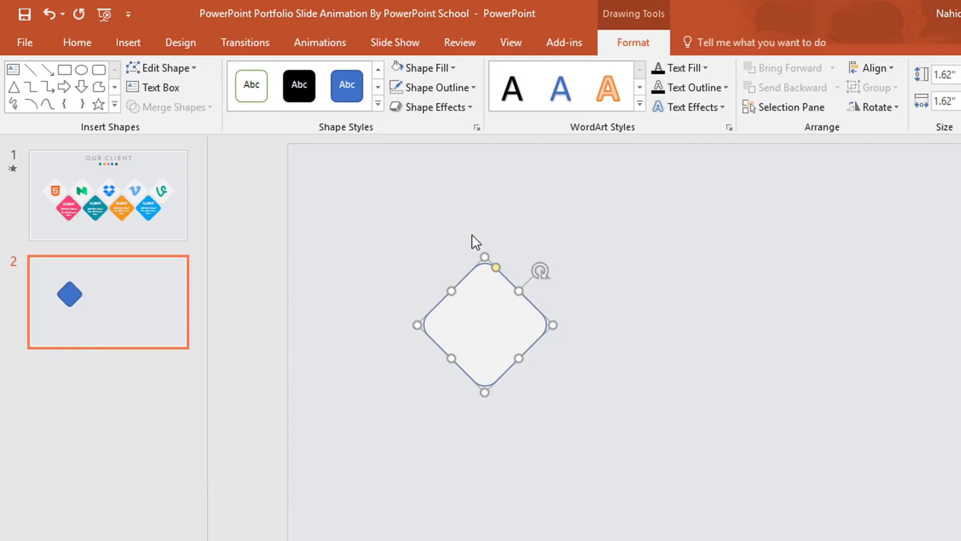
click(473, 89)
click(407, 272)
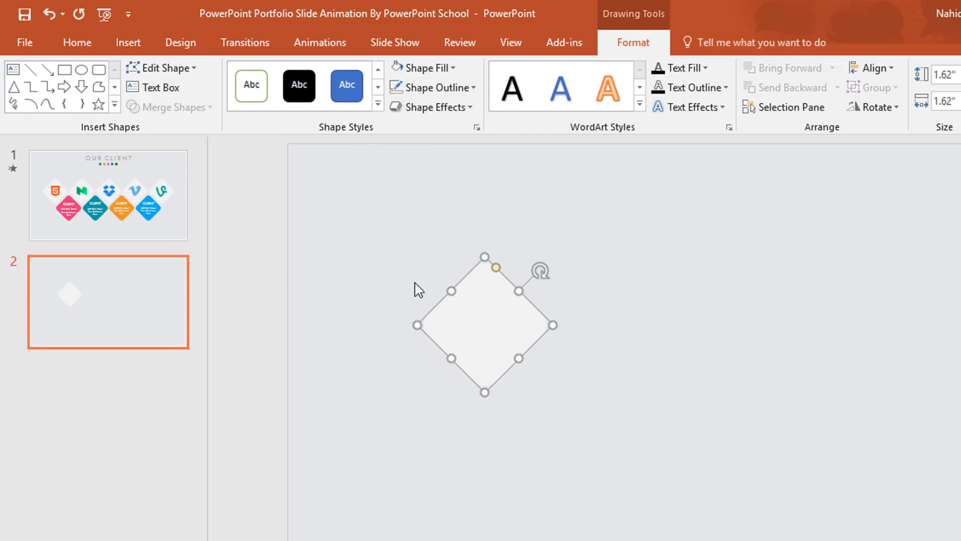
click(453, 109)
mouse_move(485, 173)
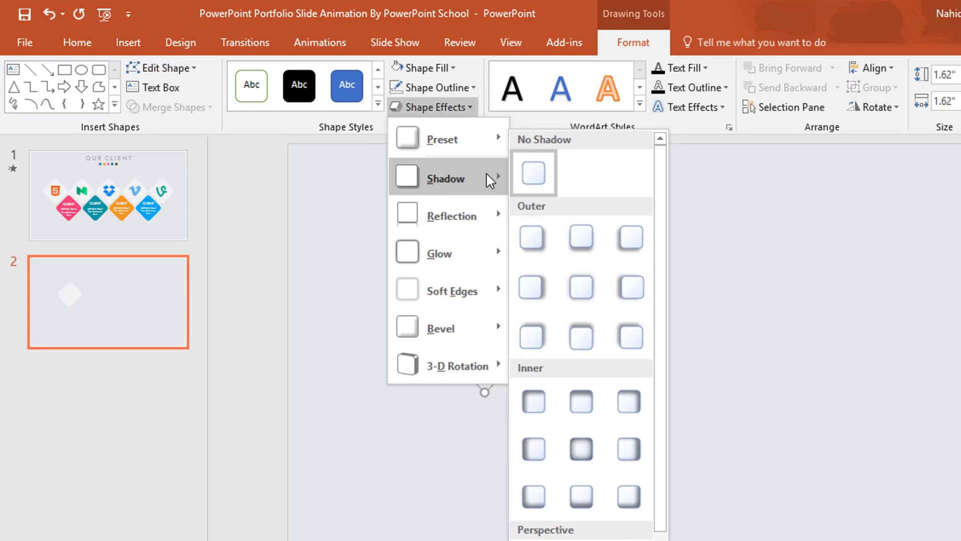
click(593, 290)
Copy the diamond sideways and repeat with Ctrl+D to make a row of five
drag(492, 324, 419, 335)
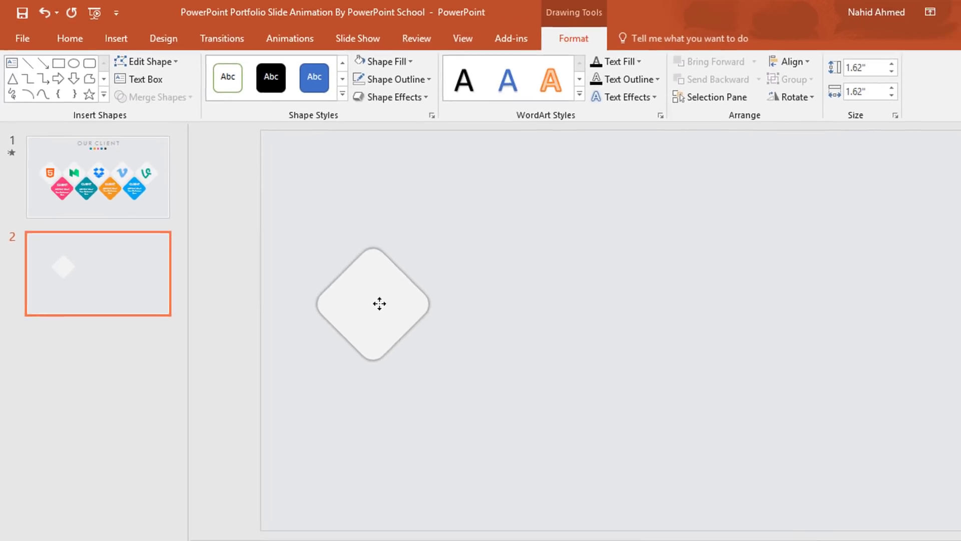
drag(376, 302, 403, 295)
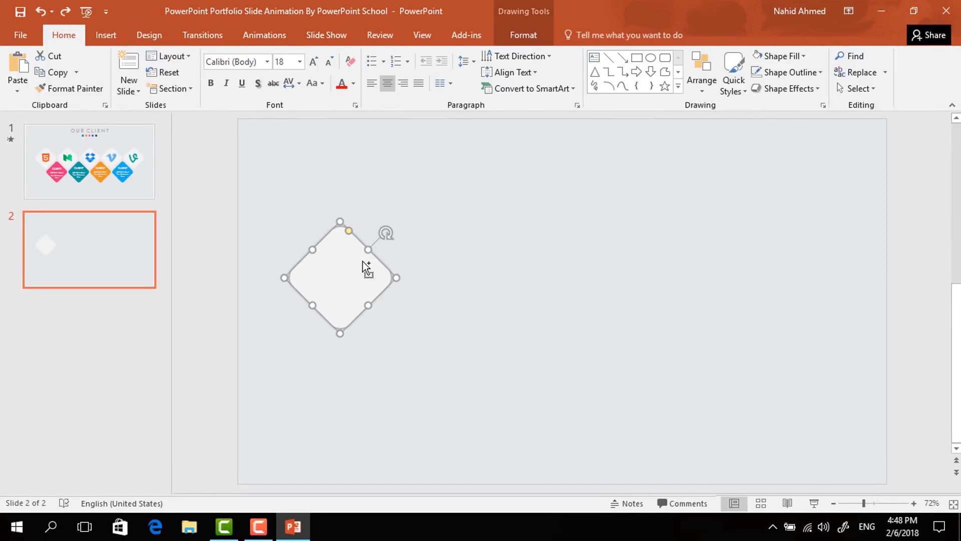
ctrl+drag(366, 269, 453, 268)
key(ctrl+d)
key(ctrl+d)
key(ctrl+d)
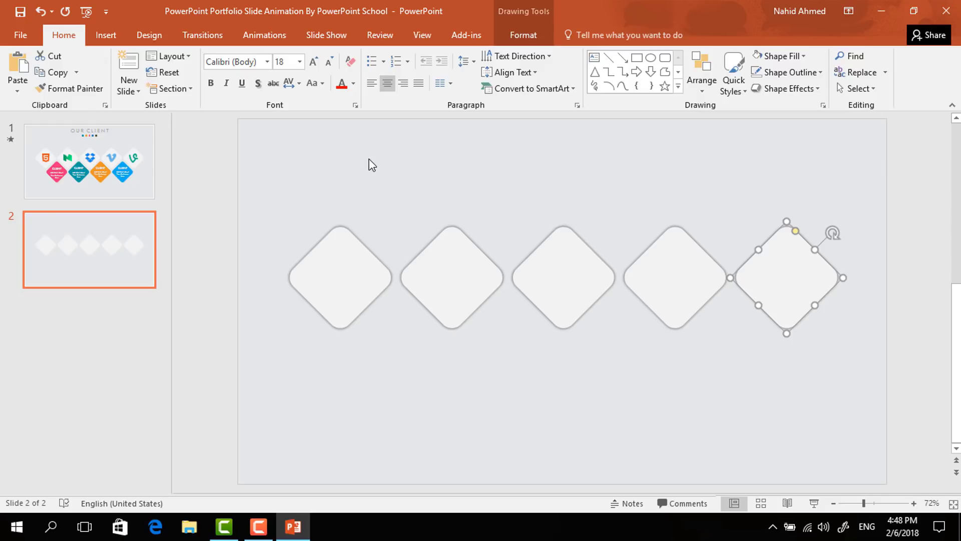
Duplicate four top diamonds and move the copies into an offset second row
click(372, 165)
drag(366, 149, 867, 385)
key(ctrl+d)
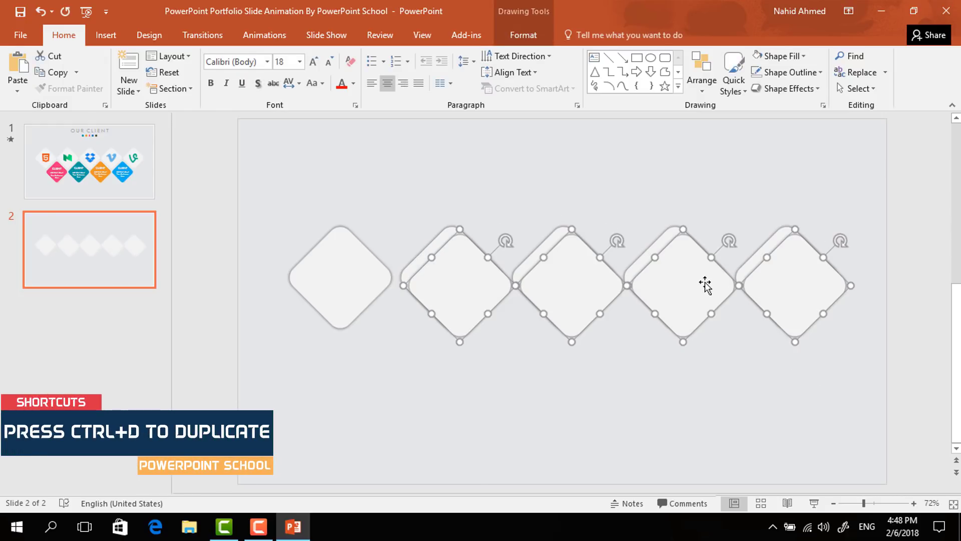
drag(691, 300, 637, 349)
click(258, 343)
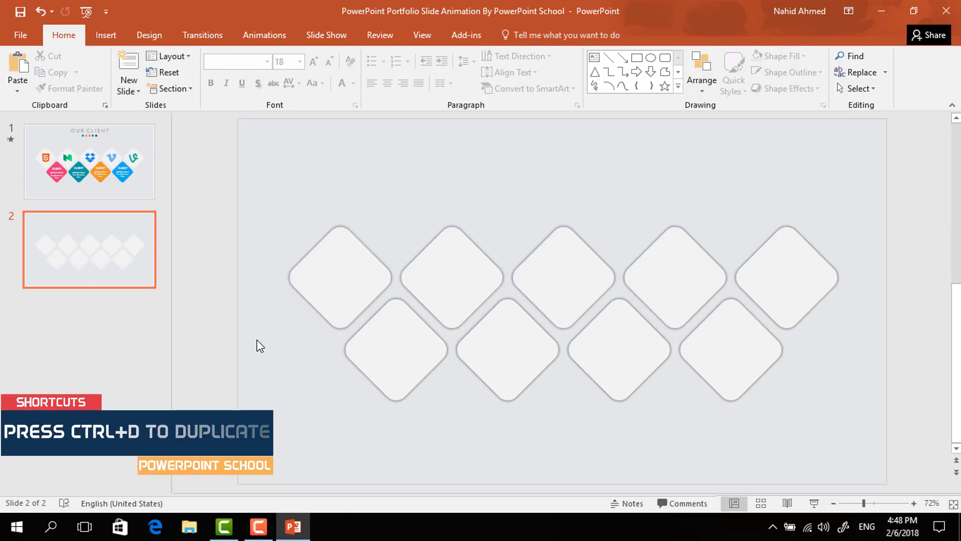
click(384, 346)
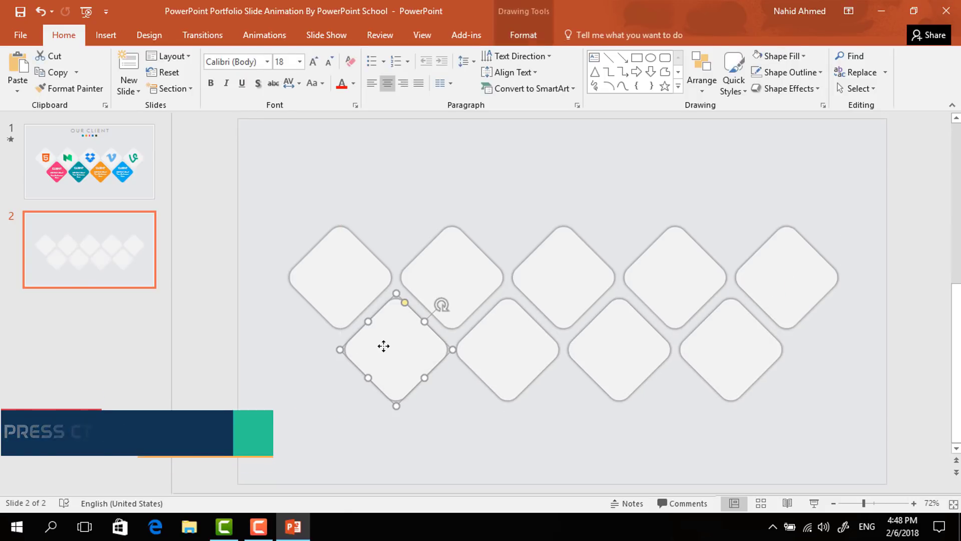
Fill the first two lower diamonds pink and teal
click(522, 36)
click(365, 56)
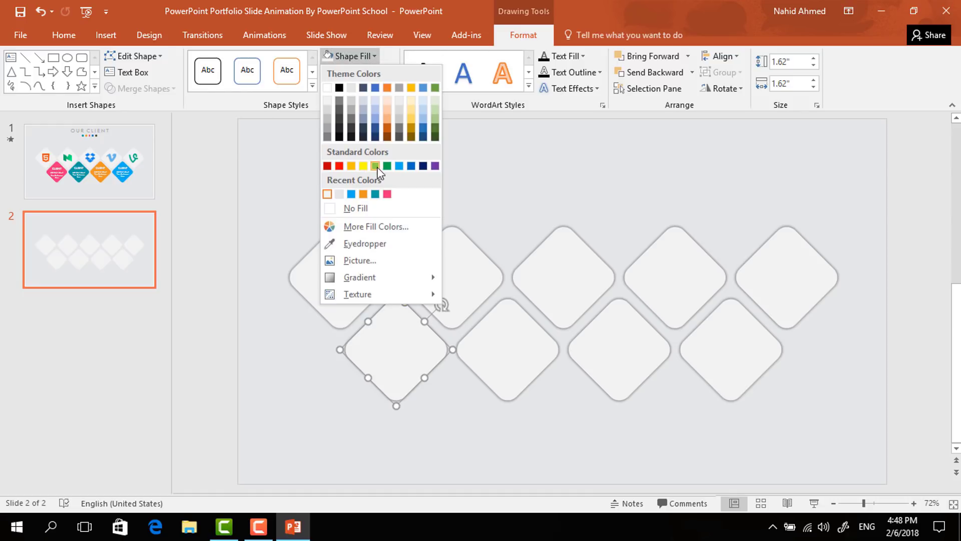
click(387, 194)
click(506, 339)
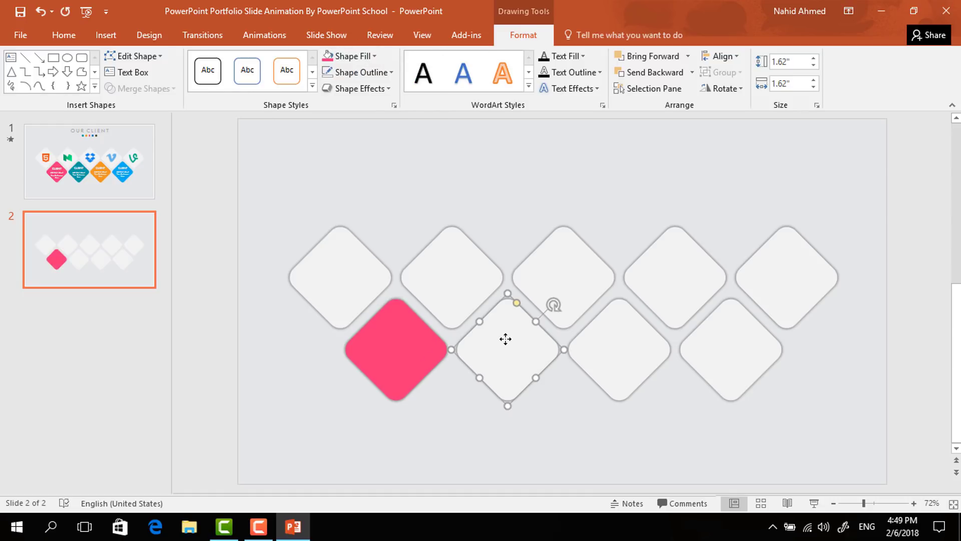
click(367, 56)
click(389, 197)
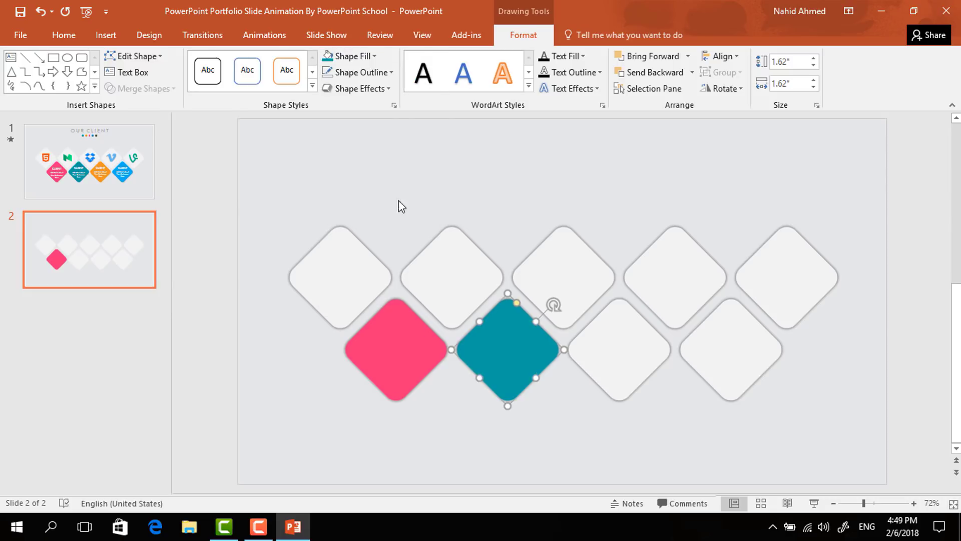
Fill the third and fourth lower diamonds orange and blue
click(617, 328)
click(360, 56)
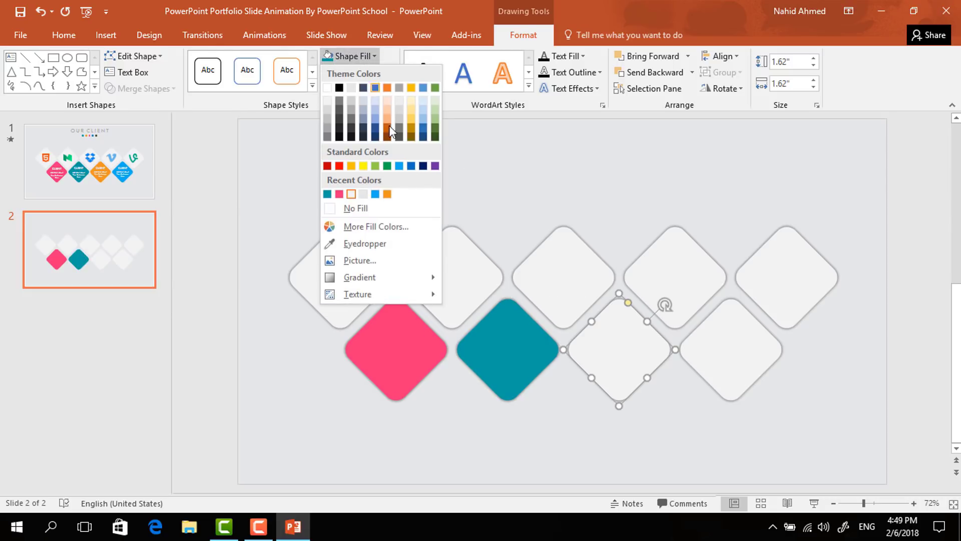
click(389, 196)
click(721, 324)
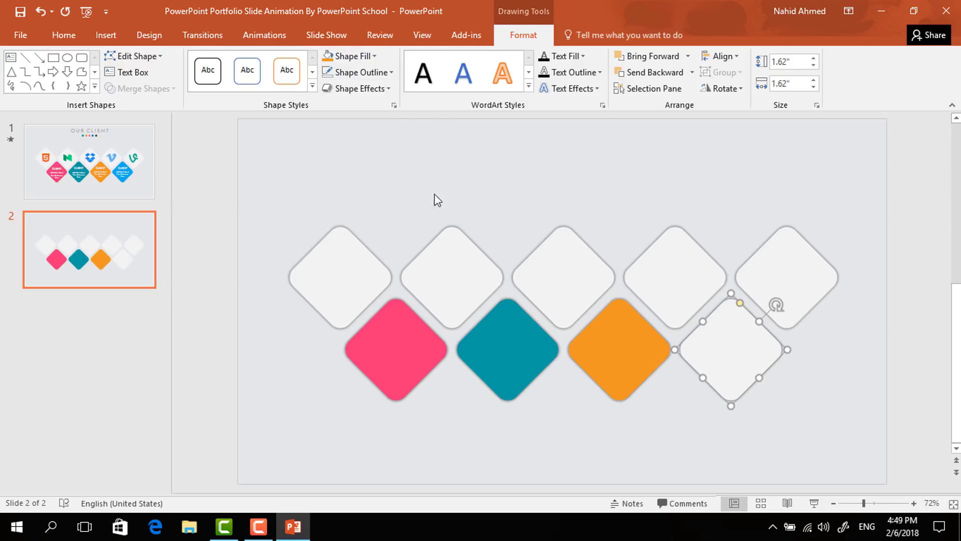
click(373, 55)
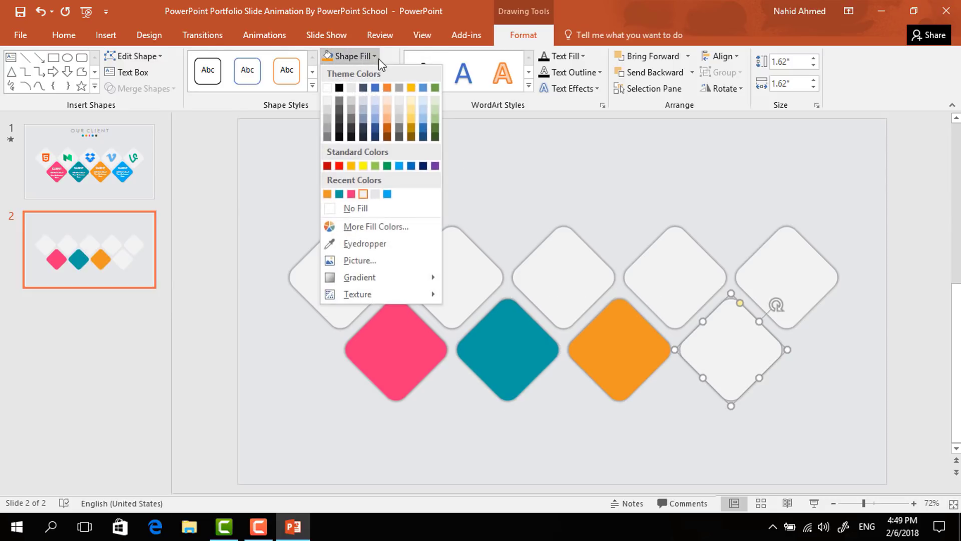
click(387, 195)
click(276, 378)
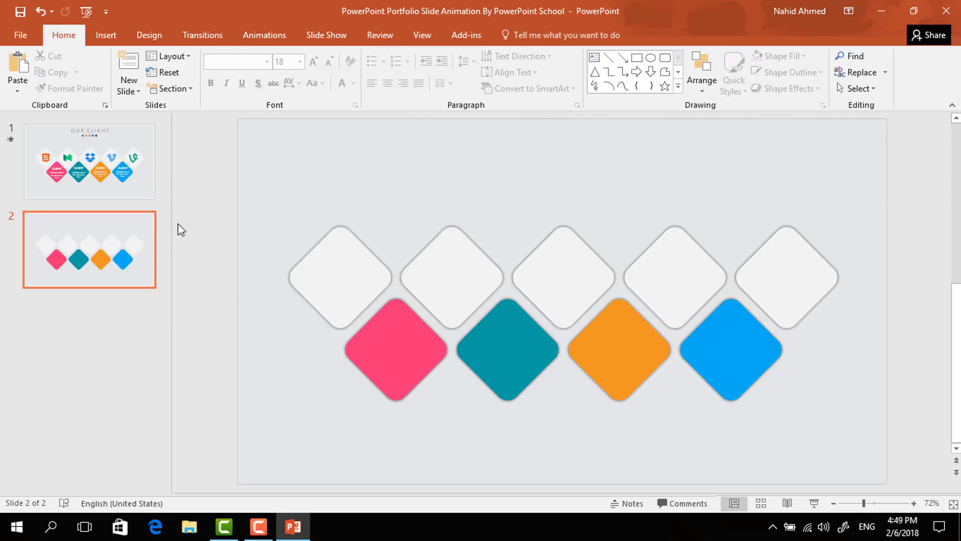
click(105, 34)
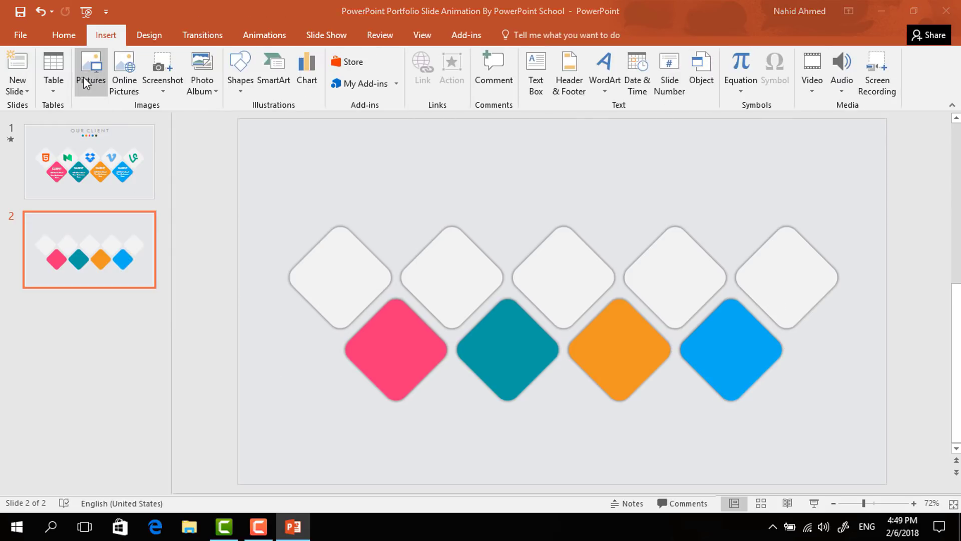
Insert the five icon images from the Icons folder onto the slide
click(85, 70)
click(151, 115)
key(ctrl+a)
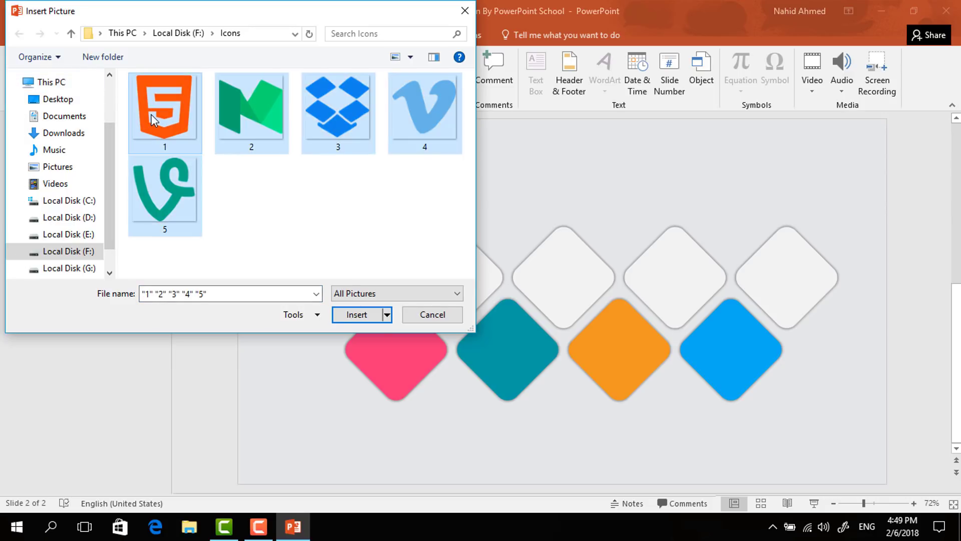
click(362, 315)
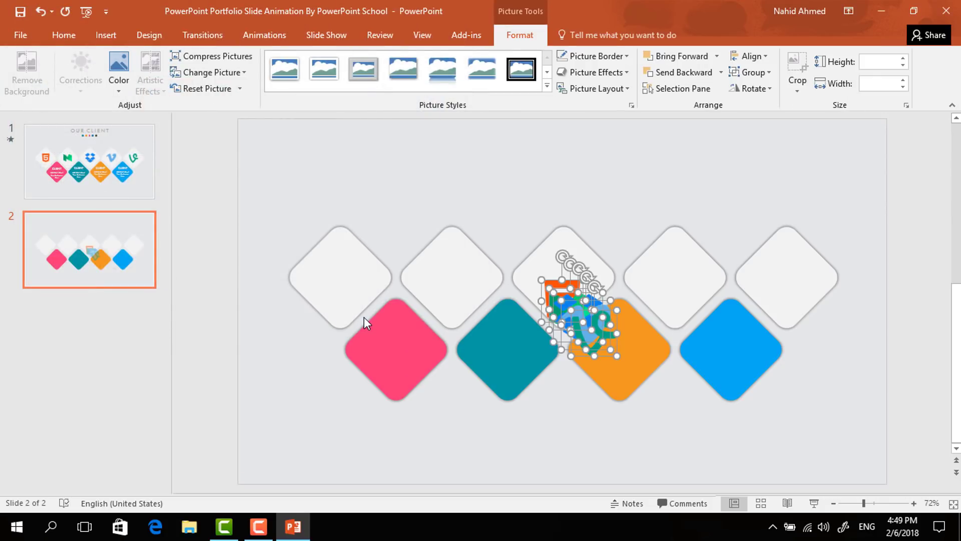
drag(592, 342, 787, 289)
click(345, 405)
Place the Vine, Vimeo and green M logos on their top-row diamonds
drag(285, 351, 670, 289)
drag(285, 346, 562, 277)
drag(286, 334, 340, 277)
click(288, 367)
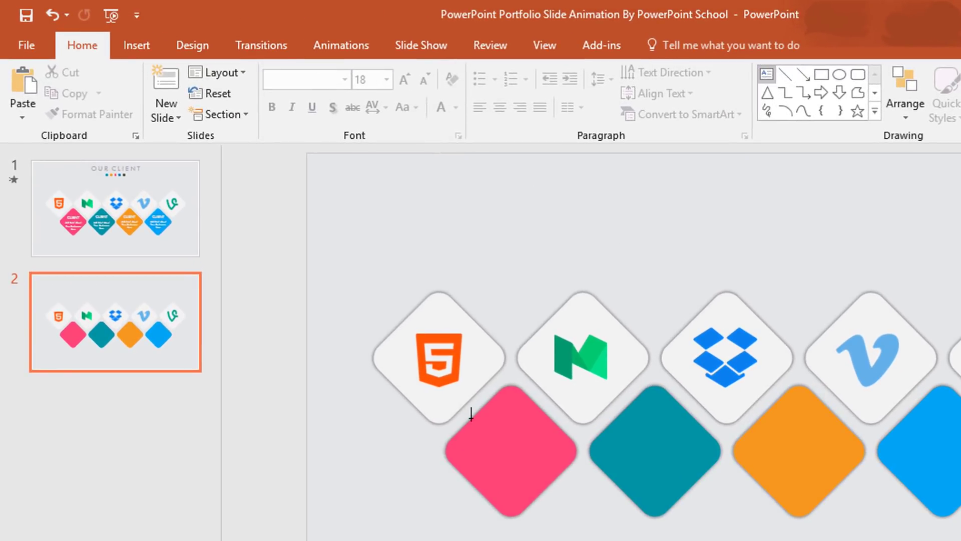
Add a CLIENT text box over the pink diamond in Tw Cen MT font
drag(465, 418, 559, 449)
text(CLIENT)
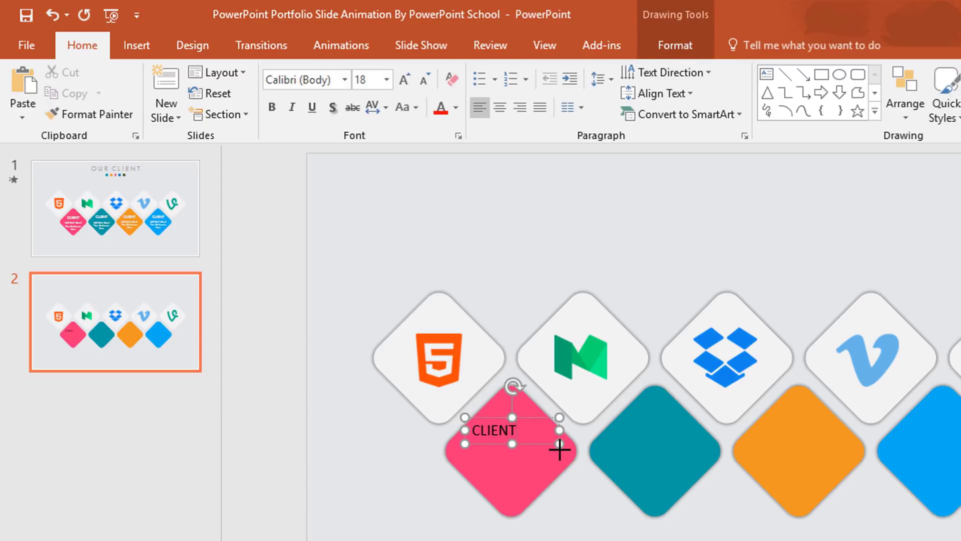
key(ctrl+a)
click(328, 81)
text(Tw)
key(Return)
Make the CLIENT text 24 pt, centred, bold and white
click(374, 80)
text(24)
key(Return)
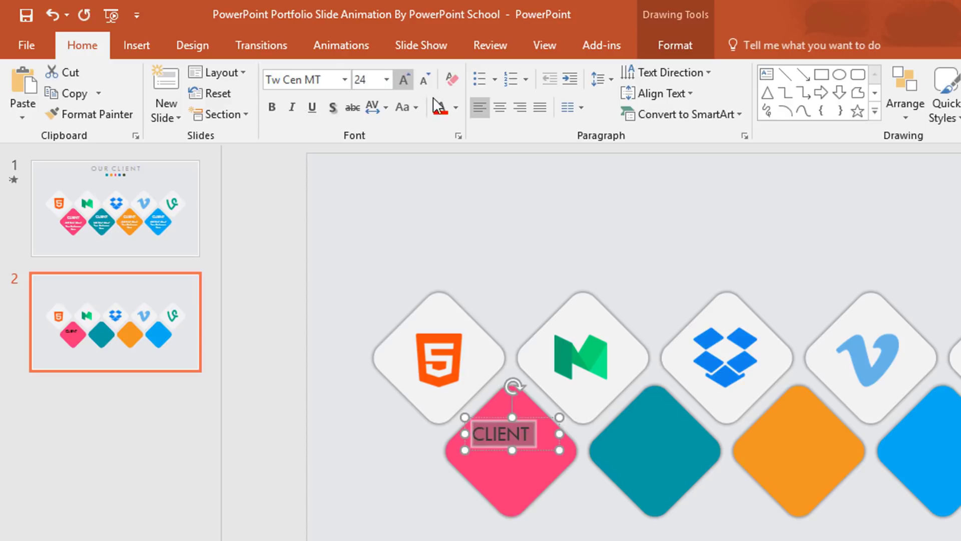
click(498, 106)
click(271, 107)
click(455, 107)
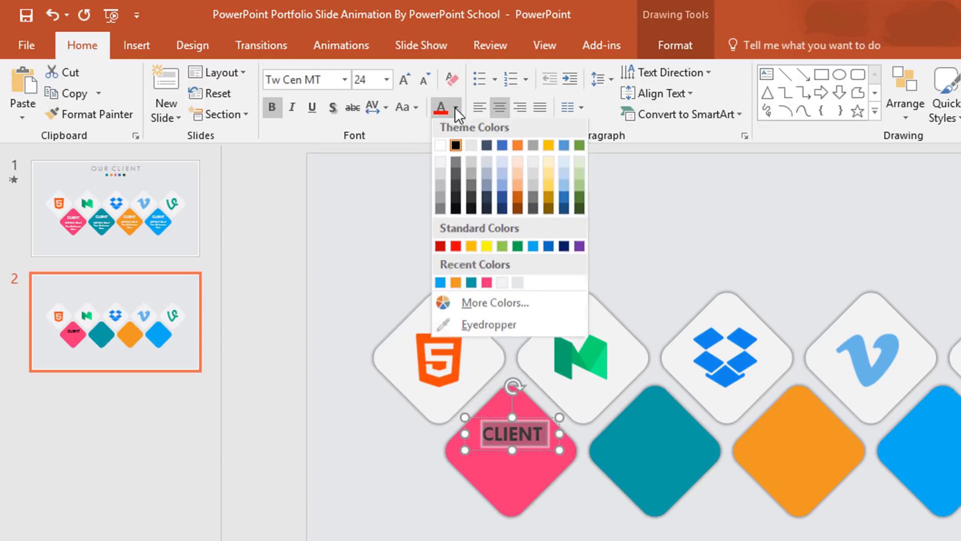
click(440, 149)
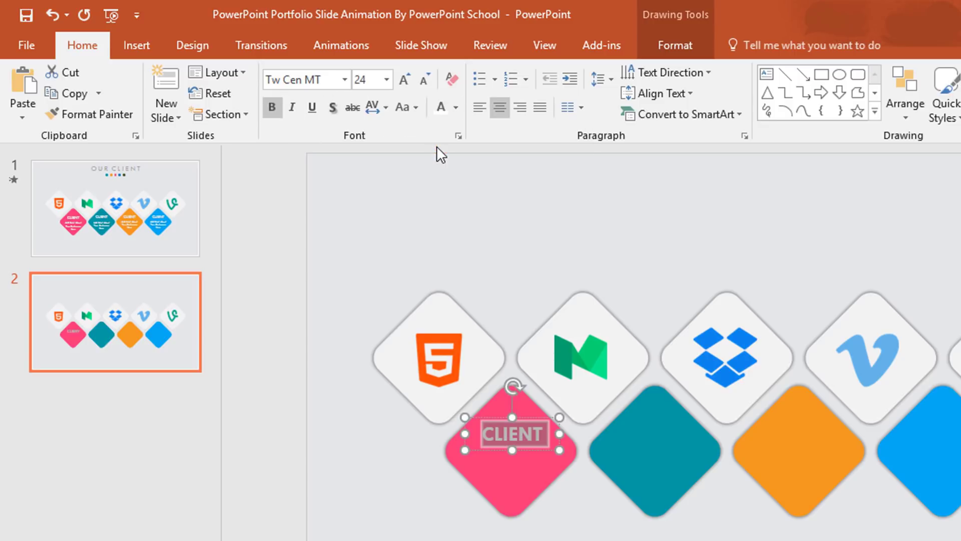
Copy the box below as 14 pt 'Add Brief About Your Customers Here', centred under CLIENT
click(533, 449)
drag(534, 449, 539, 473)
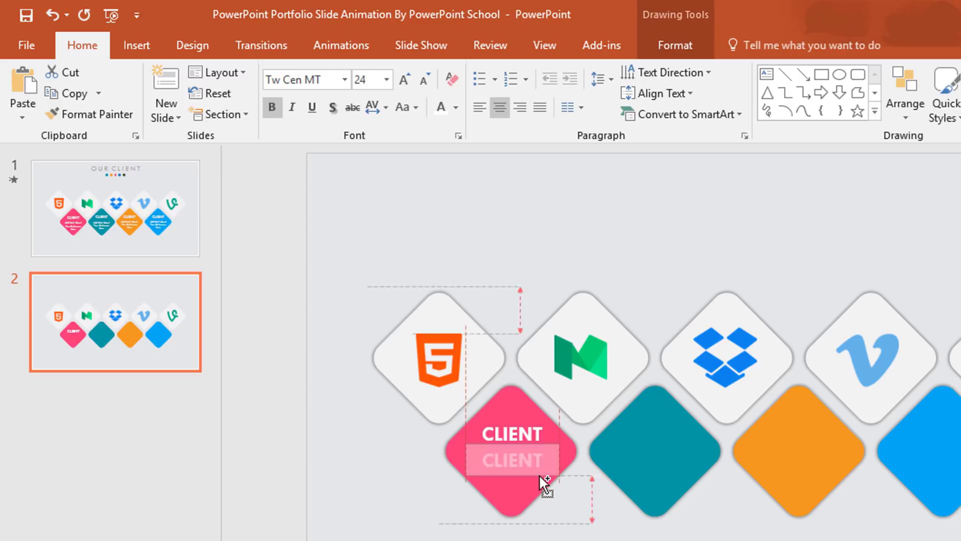
double_click(531, 466)
click(364, 81)
text(14)
key(Return)
text(Add Brief About Your Customers Here)
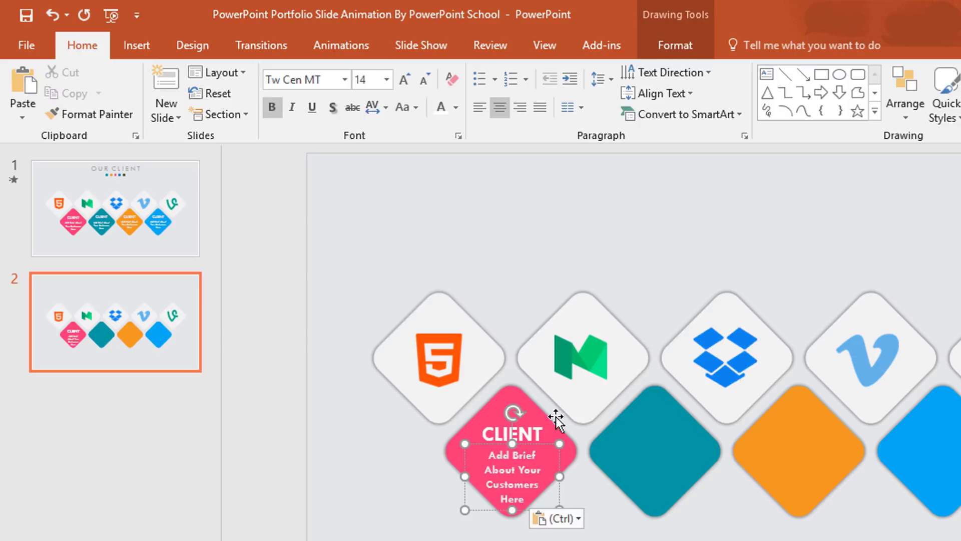
drag(464, 473, 451, 468)
drag(524, 444, 530, 444)
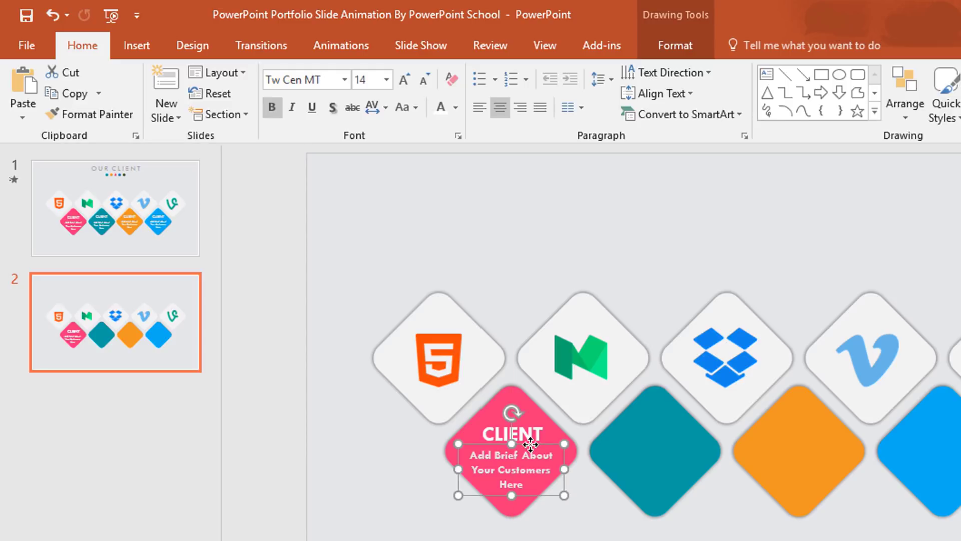
shift+click(539, 434)
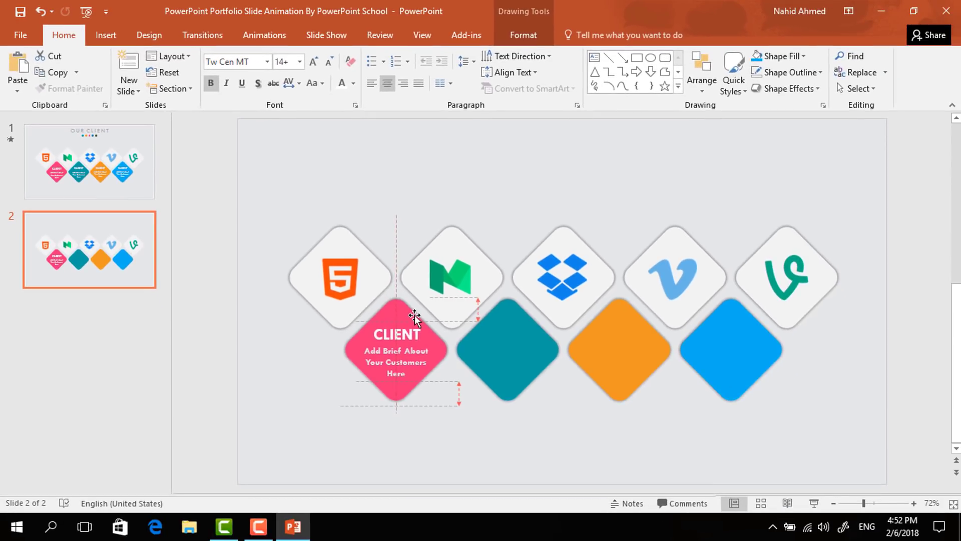
Group the CLIENT heading and brief text, then duplicate it onto the teal, orange and blue diamonds
key(ctrl+g)
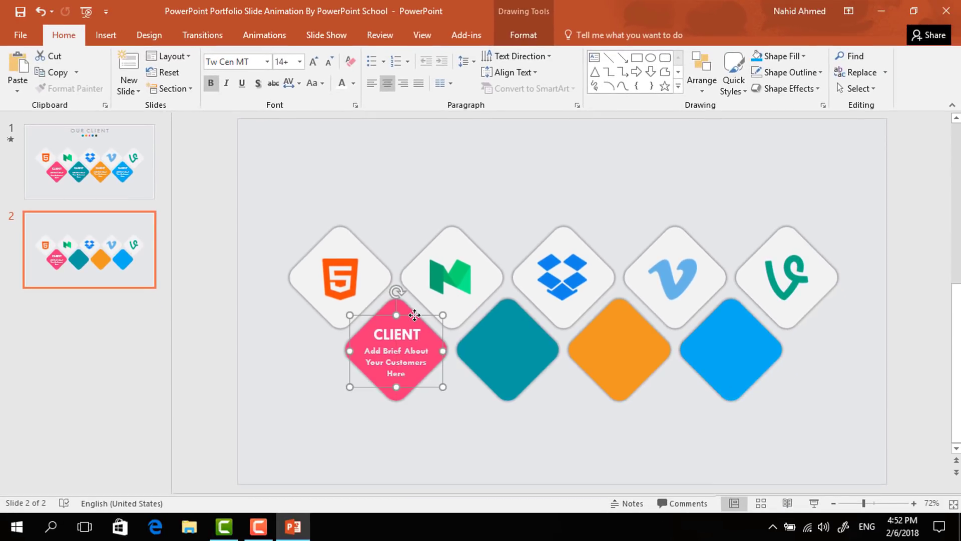
key(ctrl+d)
drag(420, 323, 525, 317)
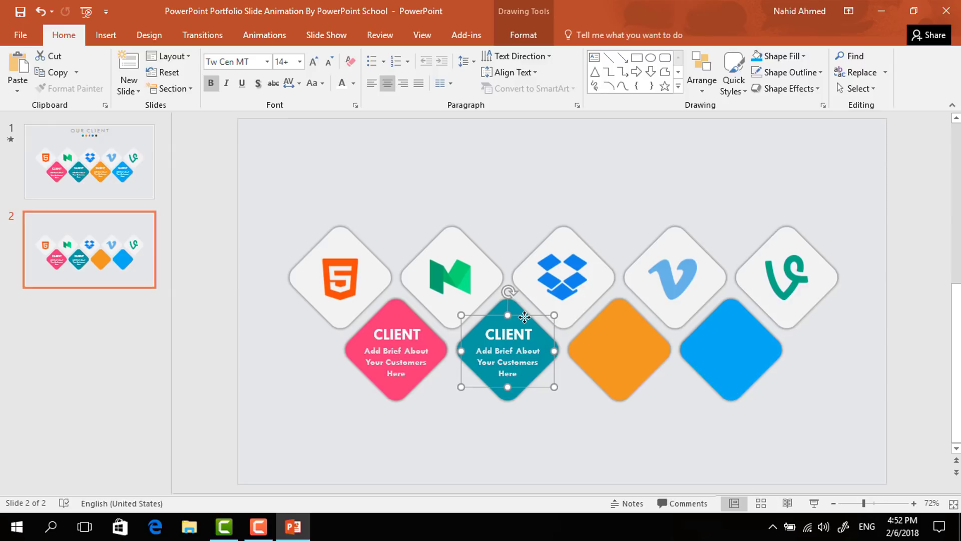
key(ctrl+d)
key(ctrl+d)
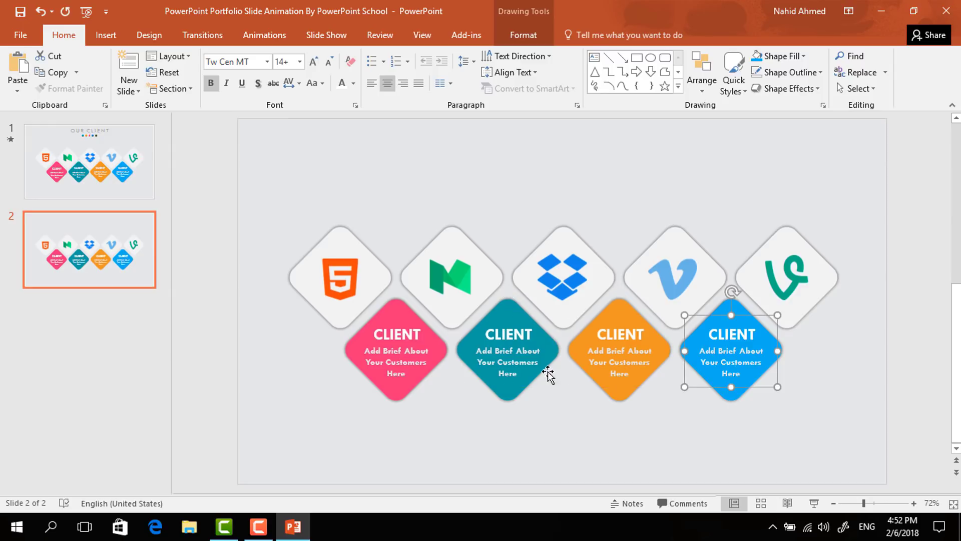
click(252, 354)
Select the HTML5, Dropbox, Vimeo and Vine logo diamonds in turn
mouse_move(249, 194)
mouse_down()
mouse_move(277, 232)
mouse_move(387, 331)
mouse_move(425, 350)
mouse_up()
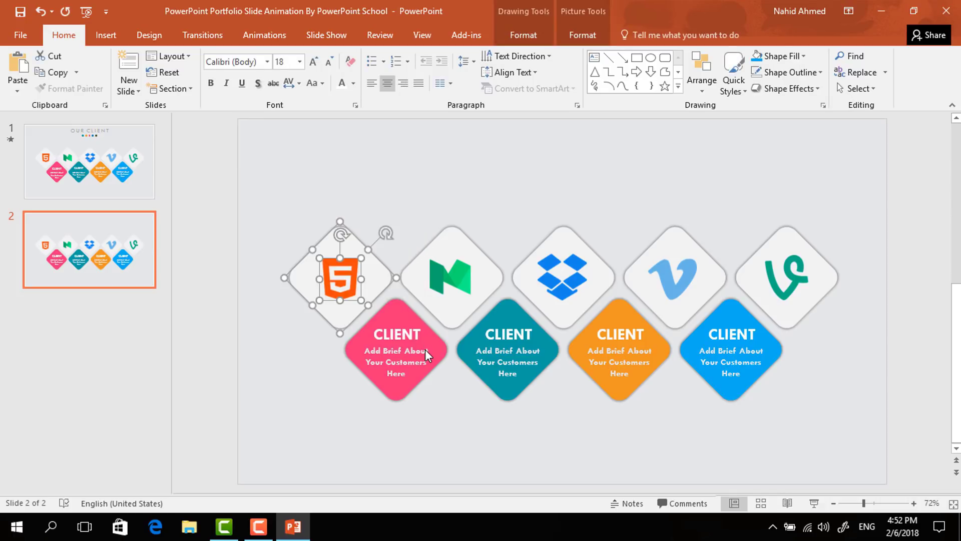
drag(543, 161, 378, 340)
click(636, 185)
drag(636, 180, 496, 354)
mouse_move(753, 175)
mouse_down()
mouse_move(687, 301)
mouse_move(595, 347)
mouse_up()
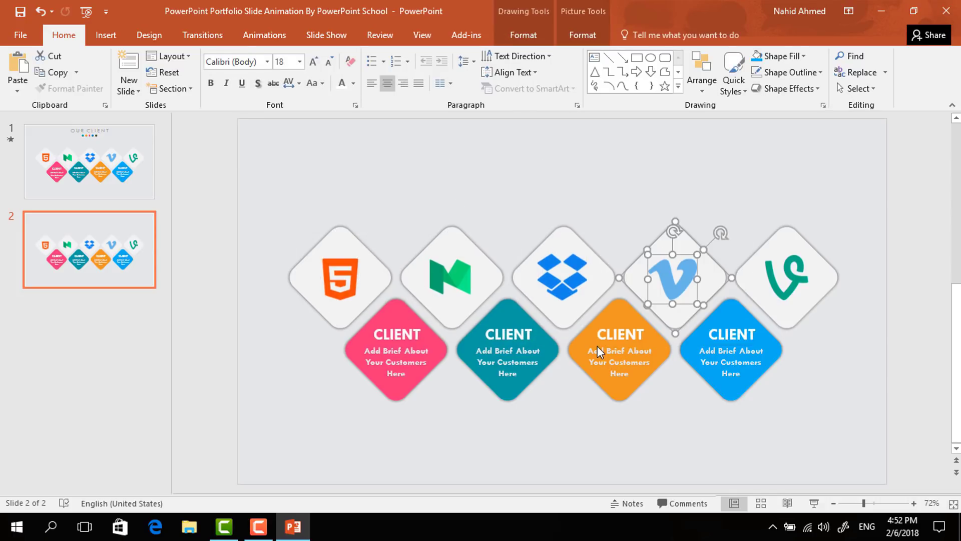
drag(860, 177, 727, 338)
click(473, 435)
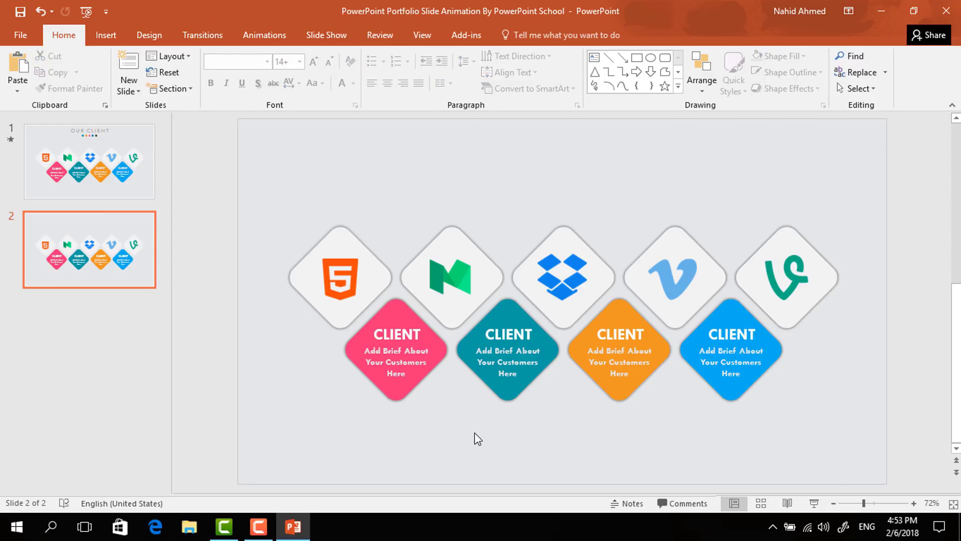
Select each coloured CLIENT diamond, then select slide 1's OUR CLIENT heading
drag(425, 385, 340, 297)
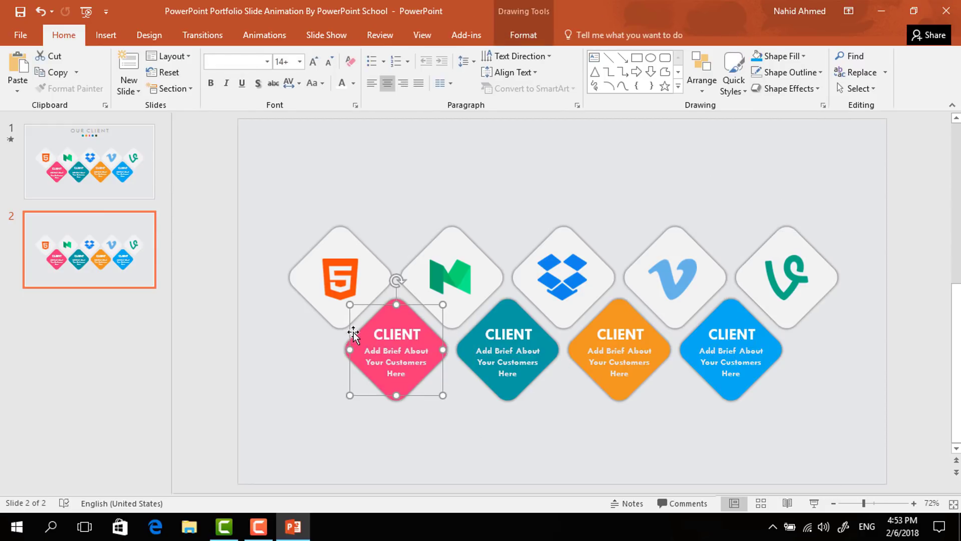
drag(568, 423, 453, 270)
drag(751, 450, 560, 293)
drag(821, 427, 678, 296)
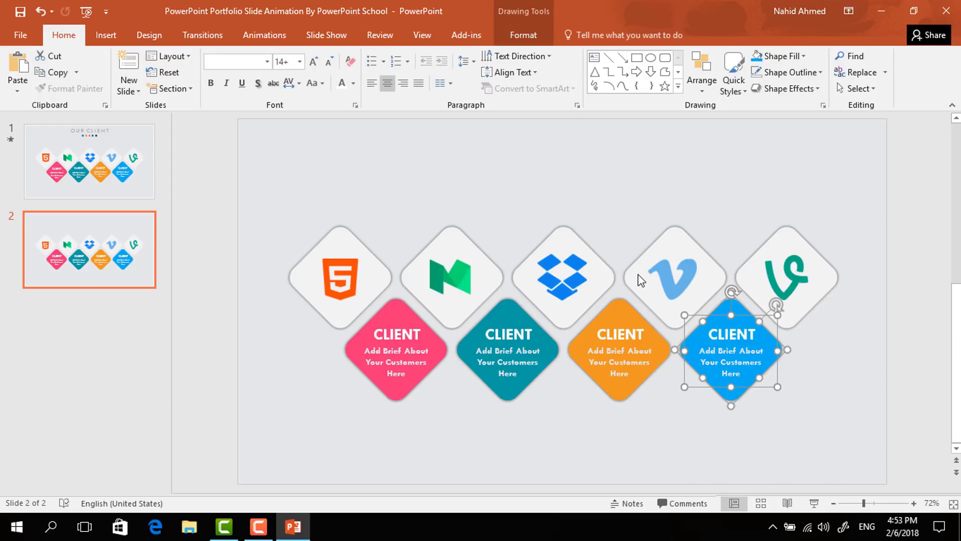
click(305, 360)
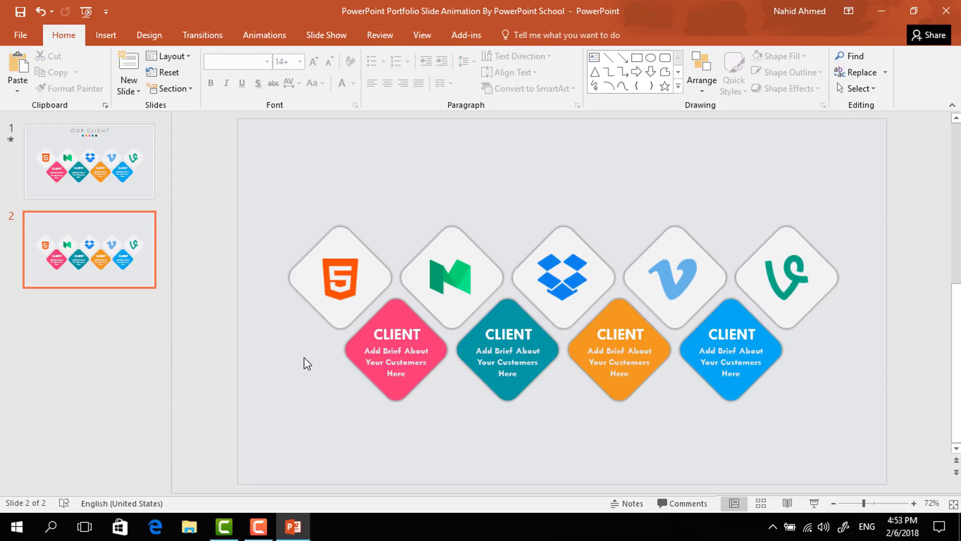
click(124, 167)
click(458, 161)
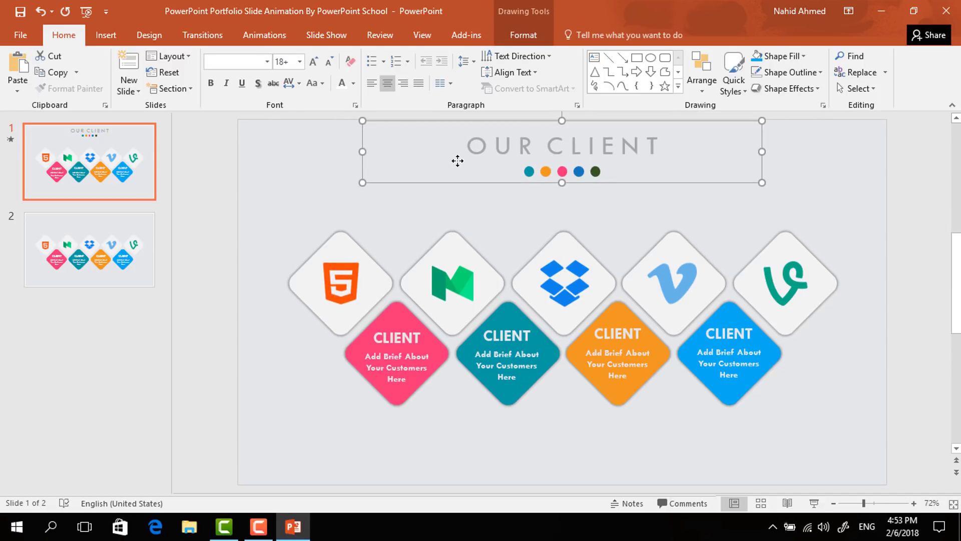
Paste the OUR CLIENT heading onto slide 2 and show the Animation Pane
click(133, 252)
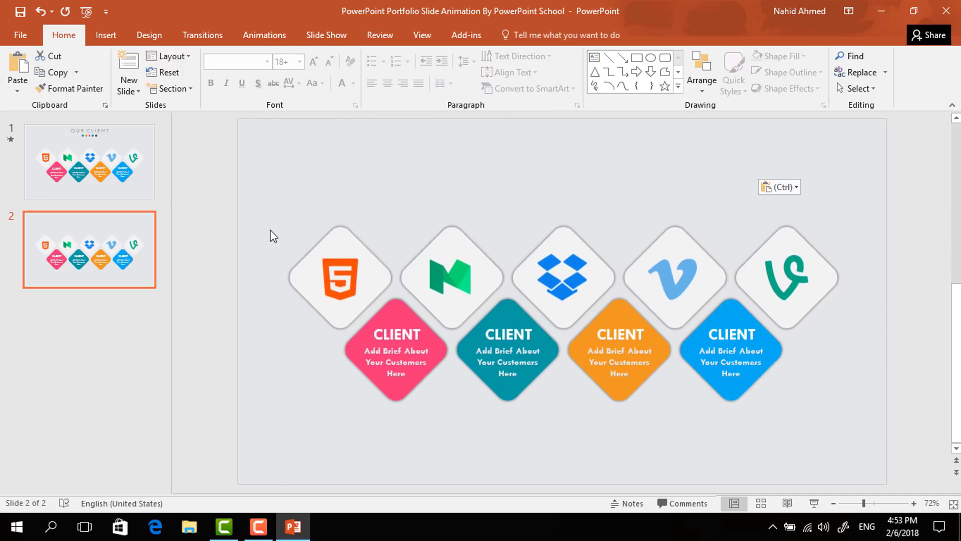
key(ctrl+v)
click(294, 371)
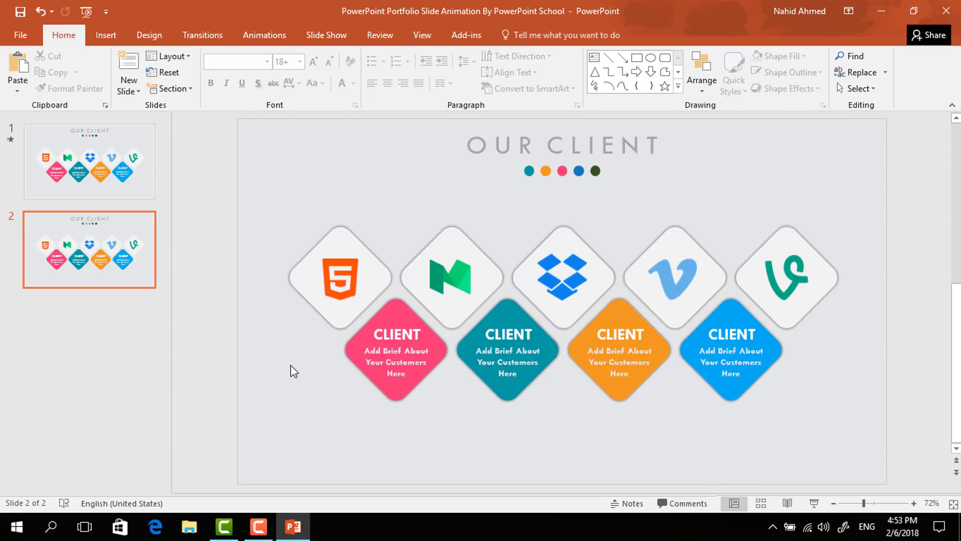
click(280, 34)
click(670, 65)
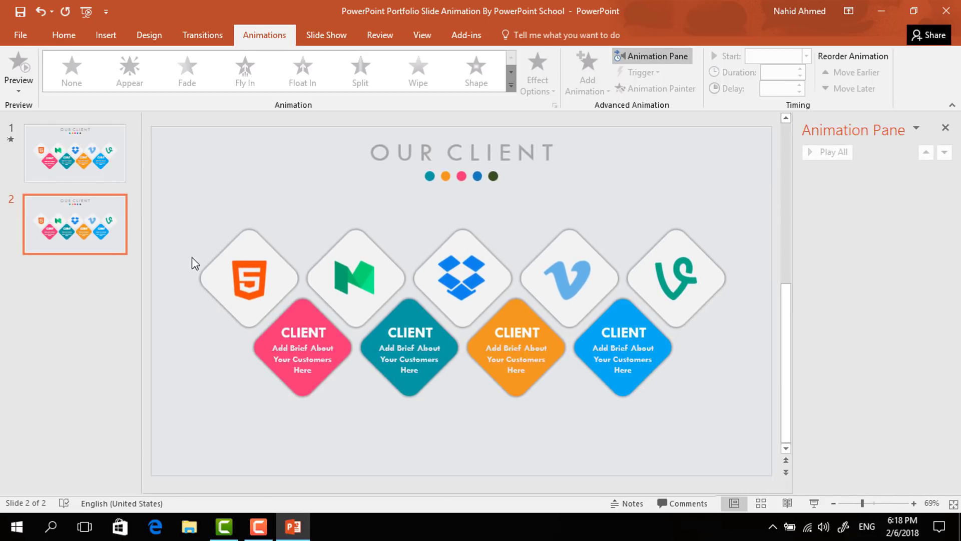
Give the HTML5 logo diamond a Float In entrance floating down
click(215, 270)
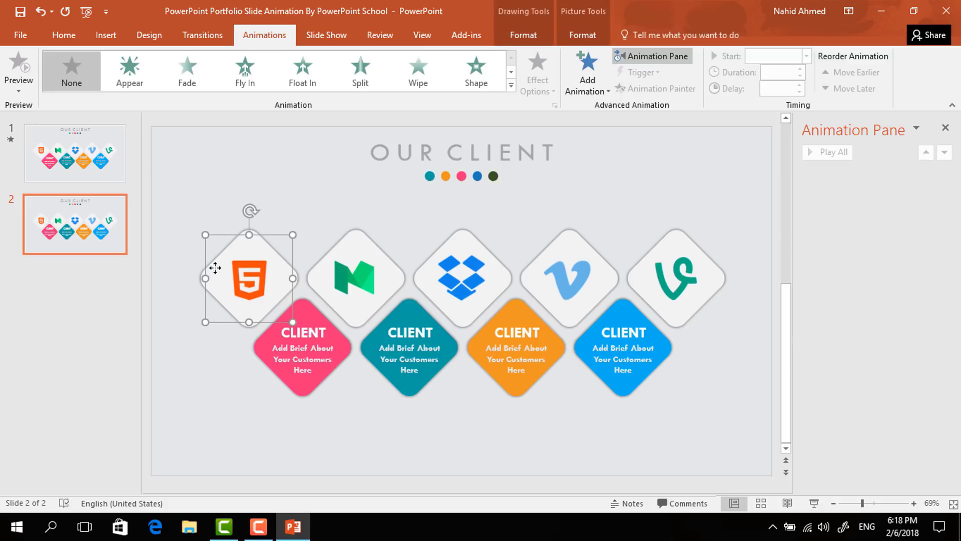
click(591, 78)
click(763, 146)
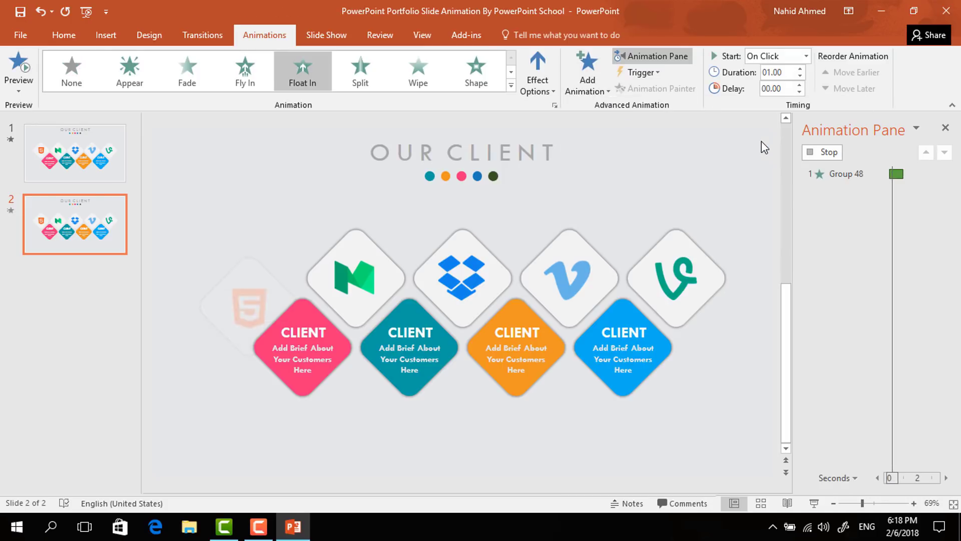
click(539, 90)
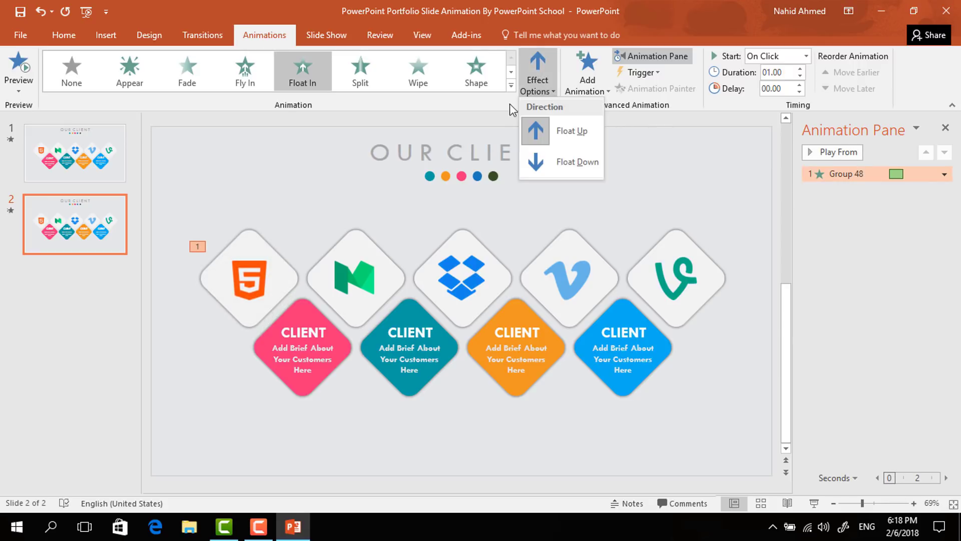
click(546, 172)
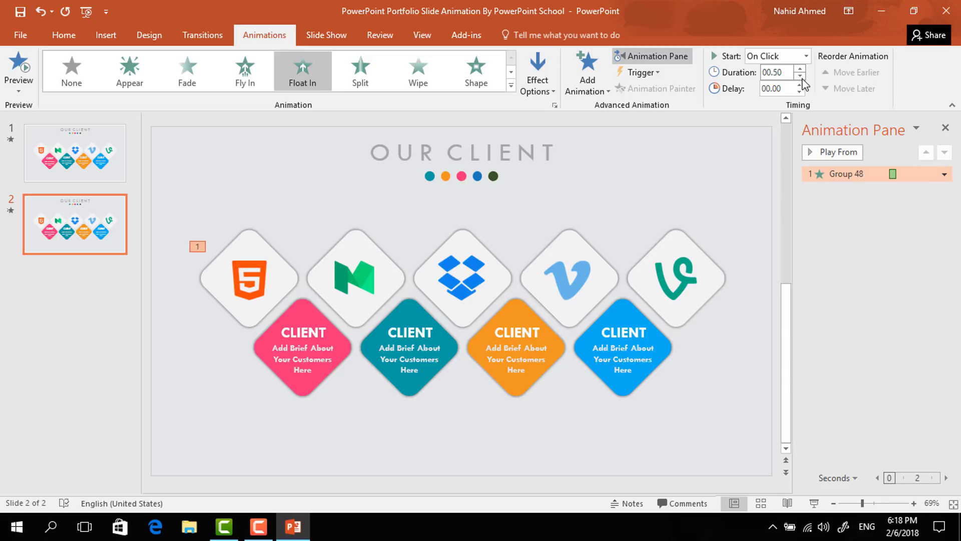
Give the Medium logo diamond a Float Down entrance starting After Previous
click(359, 245)
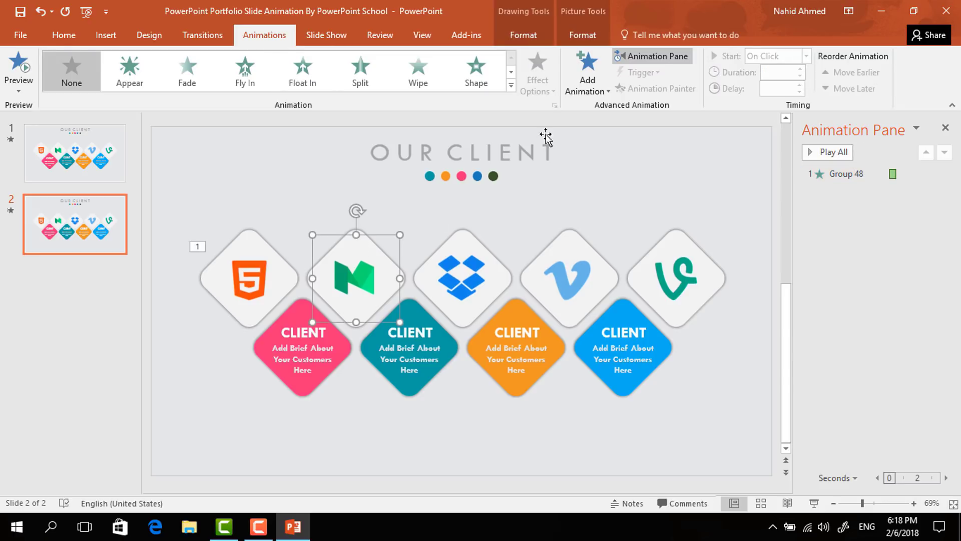
click(587, 84)
click(757, 137)
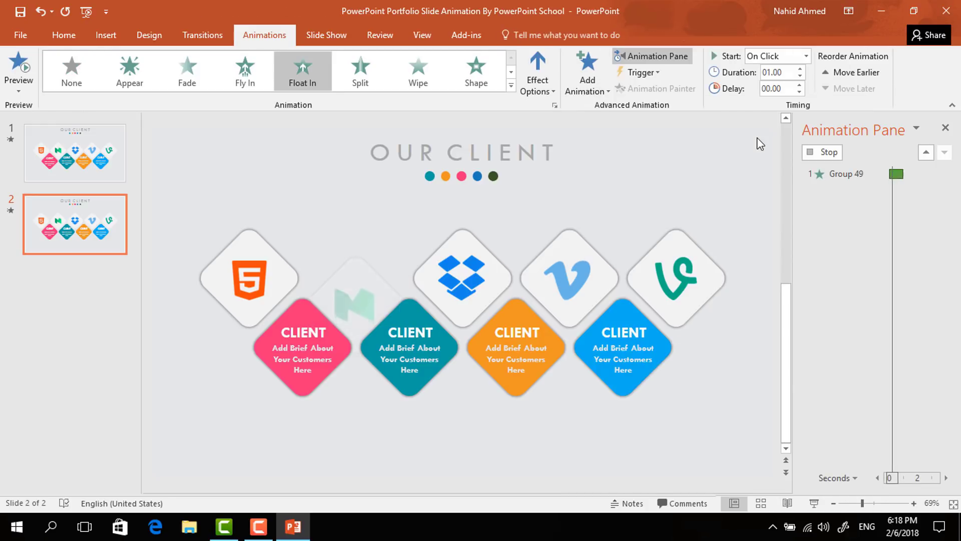
click(537, 81)
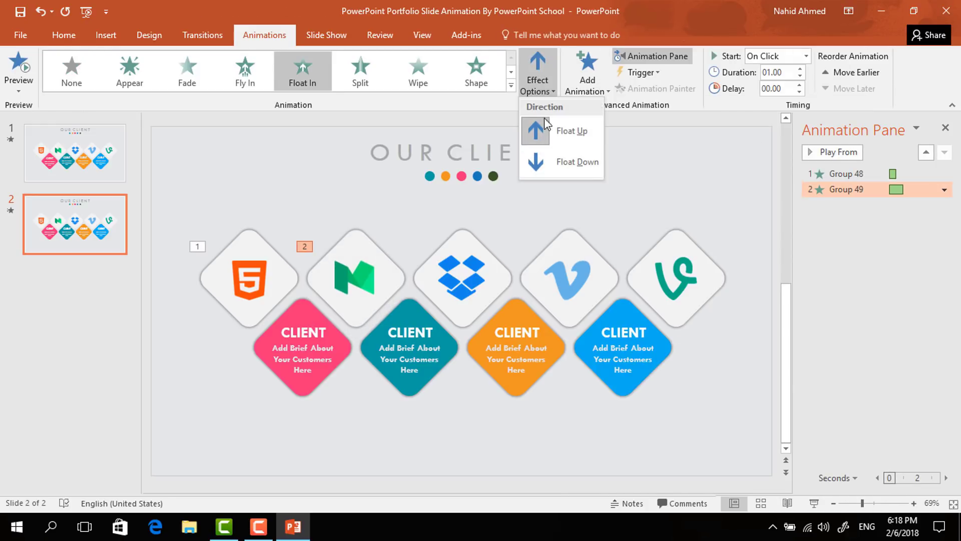
click(571, 160)
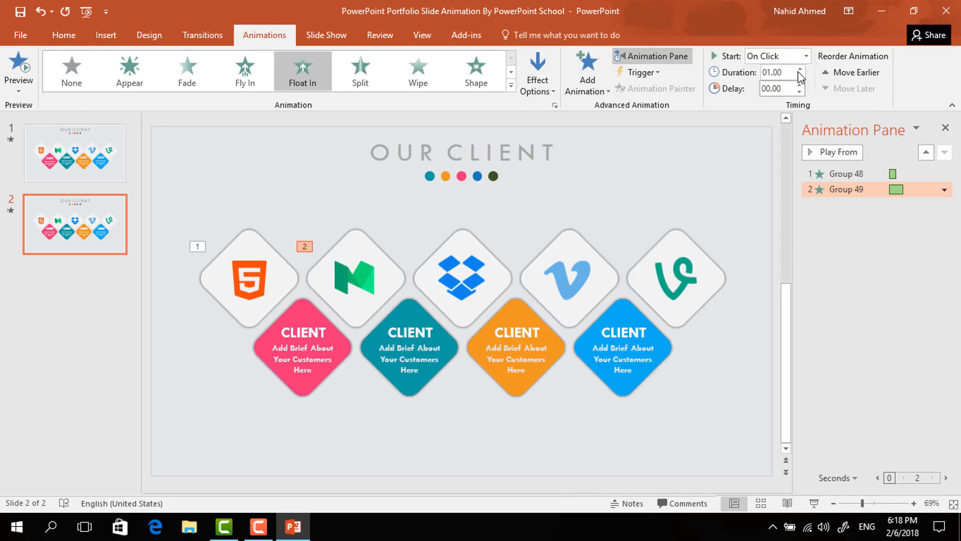
click(806, 56)
click(788, 99)
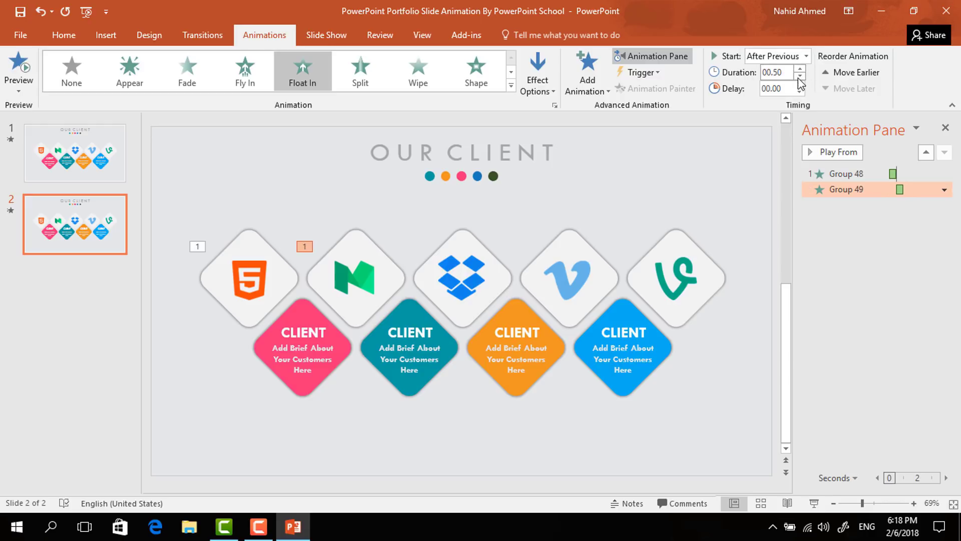
click(311, 313)
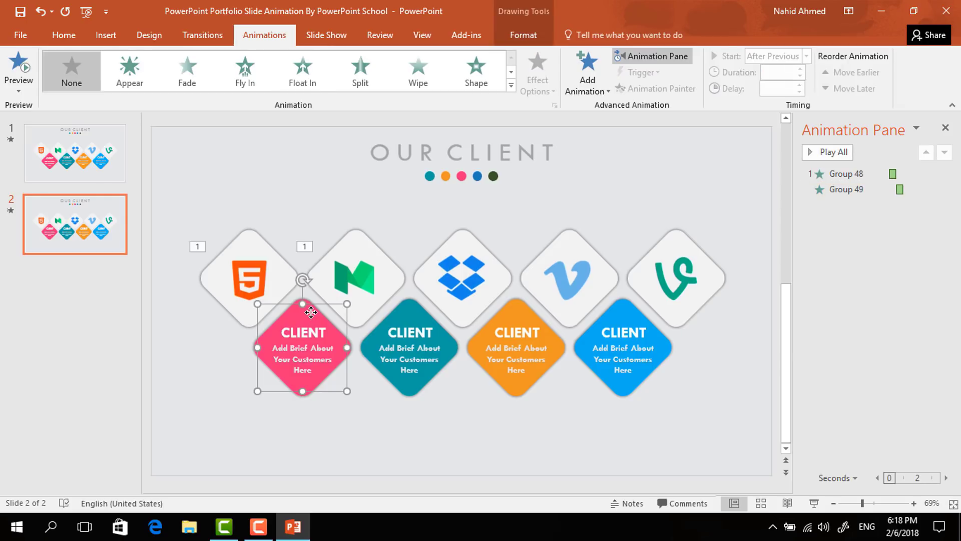
Give the pink CLIENT diamond (Group 53) Float In, starting After Previous
click(588, 85)
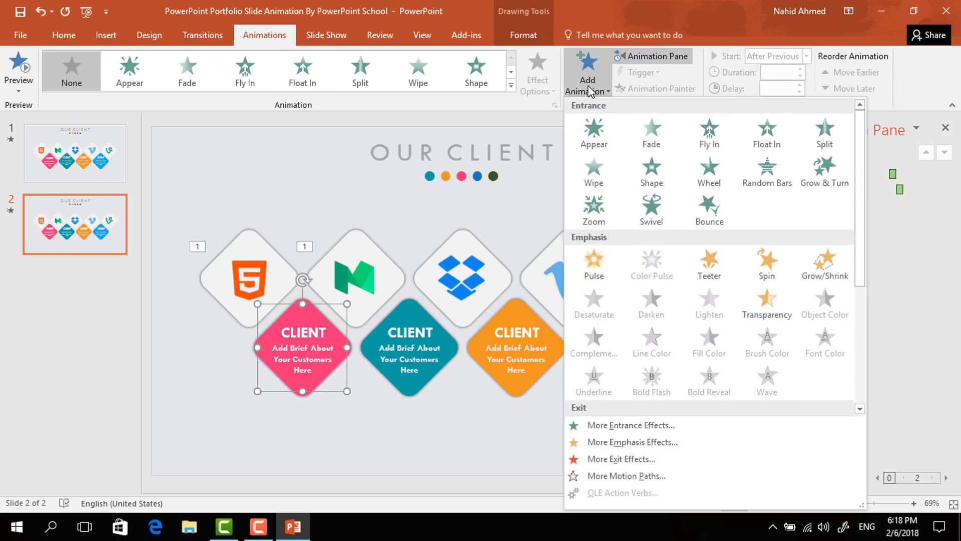
click(768, 141)
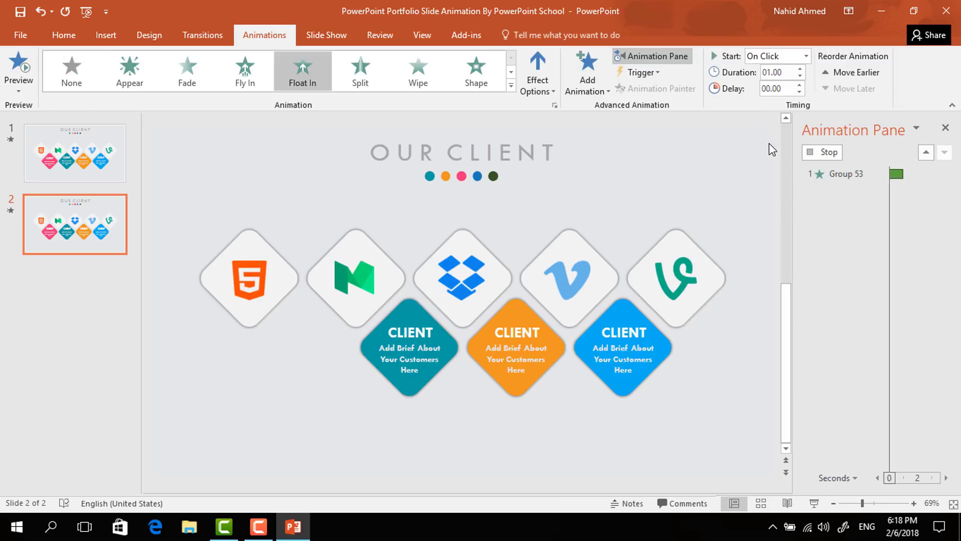
click(805, 56)
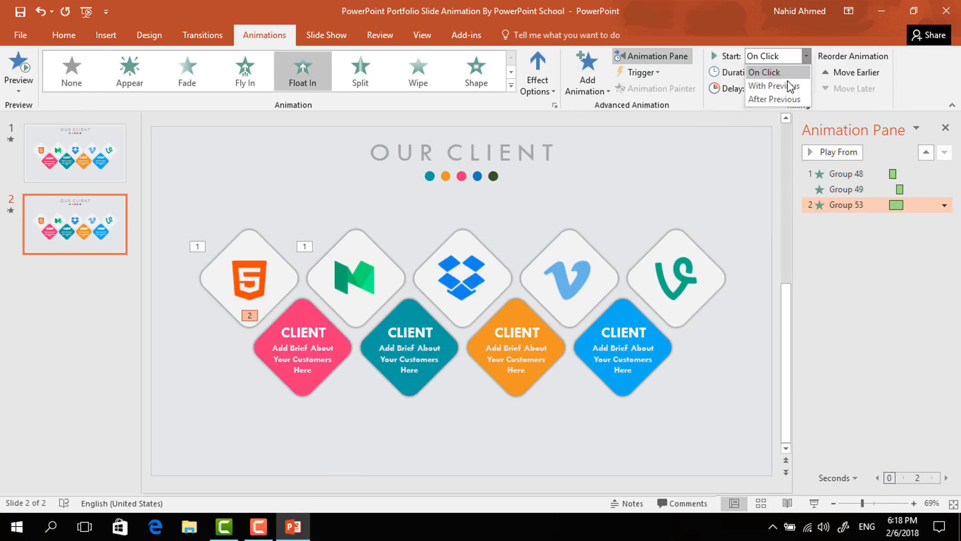
click(789, 99)
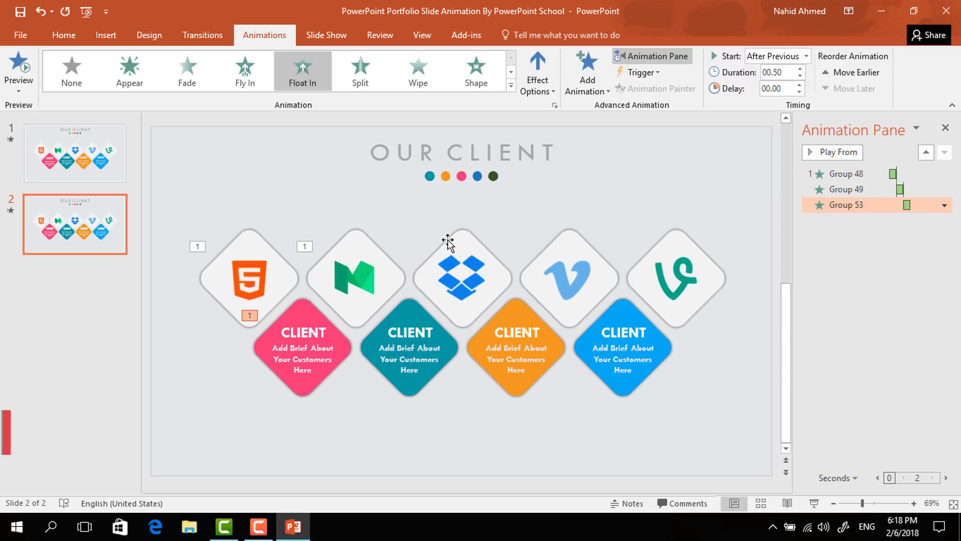
Give the Dropbox logo diamond a Float Down entrance starting After Previous
click(483, 253)
click(600, 83)
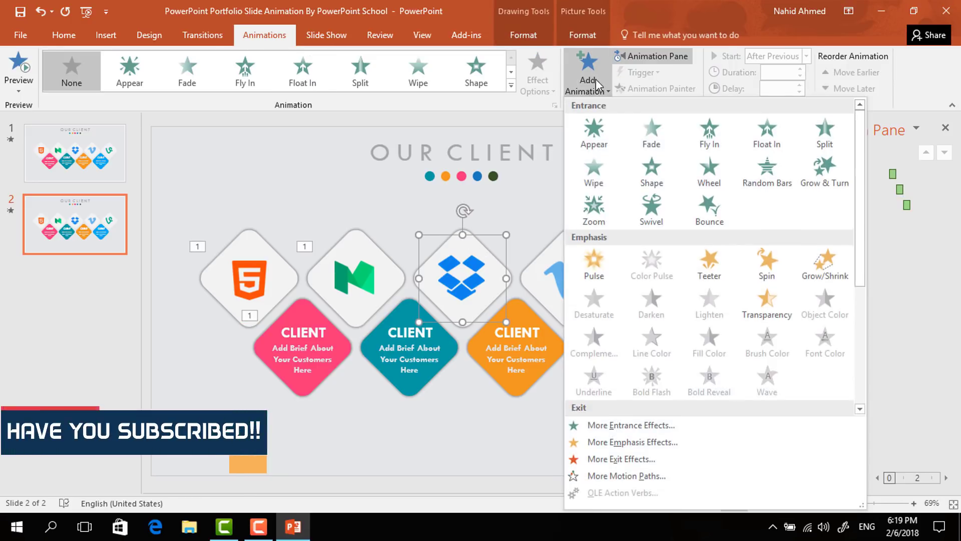
click(779, 139)
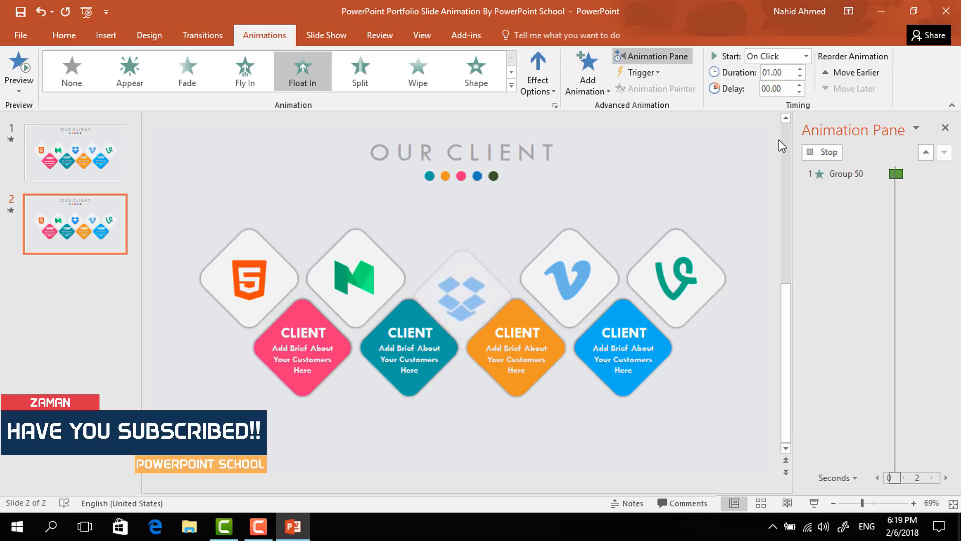
click(540, 93)
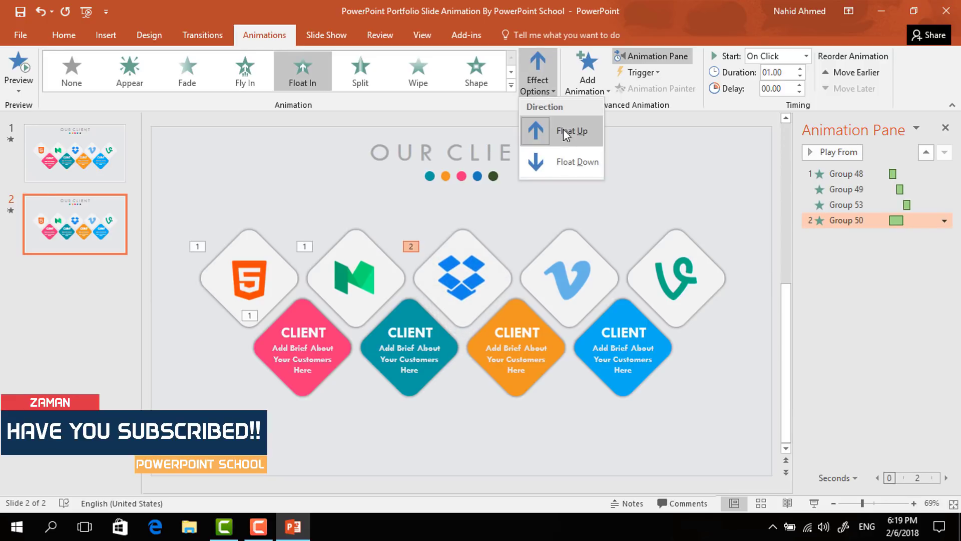
click(578, 171)
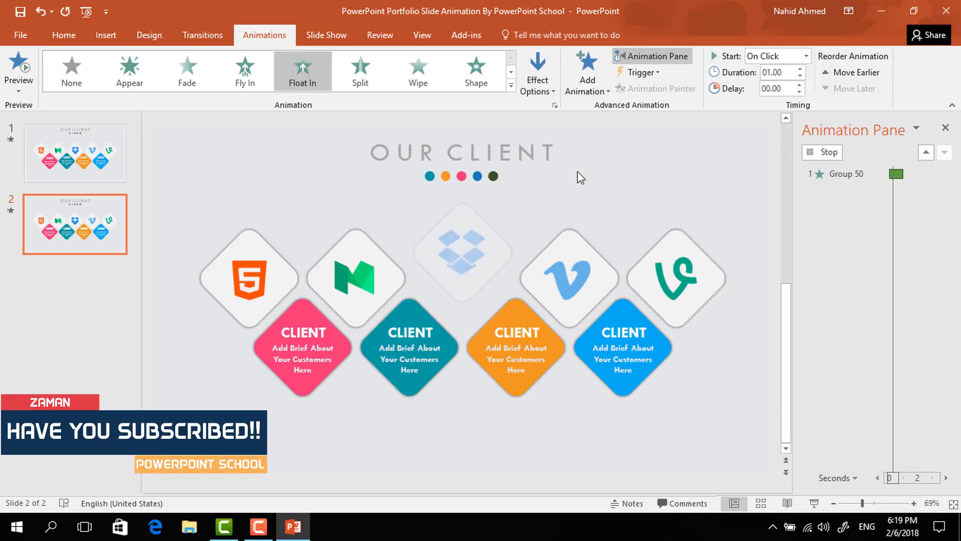
click(806, 56)
click(790, 100)
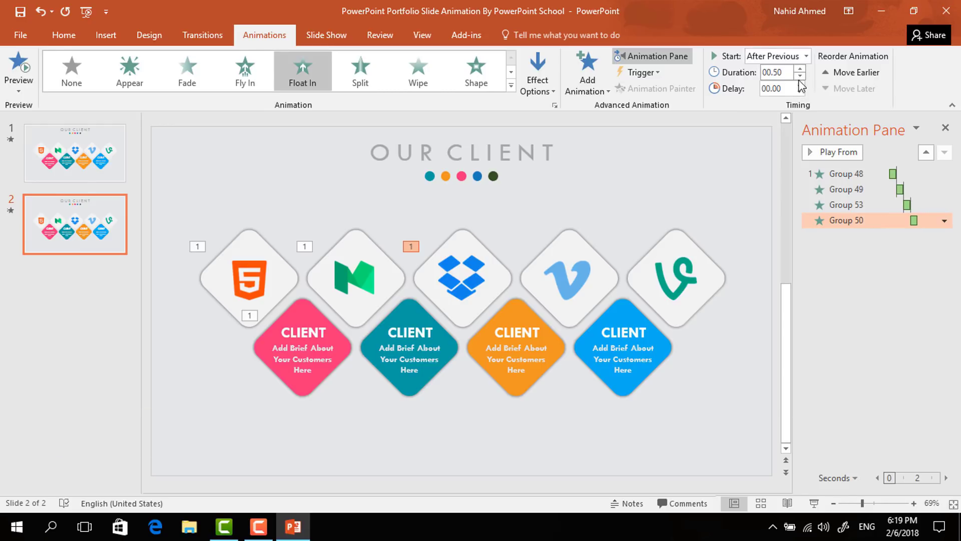
click(429, 322)
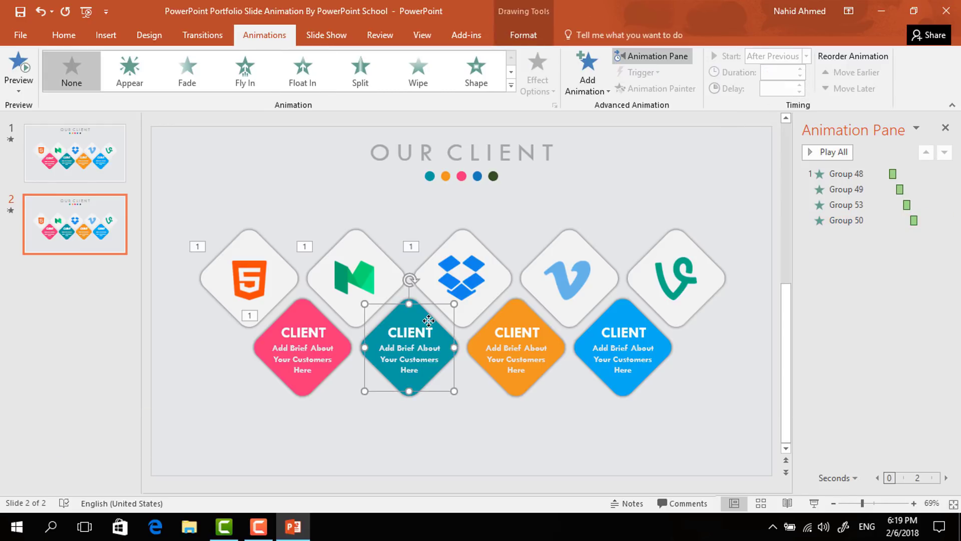
Give the teal CLIENT diamond a Float In entrance starting After Previous
click(589, 77)
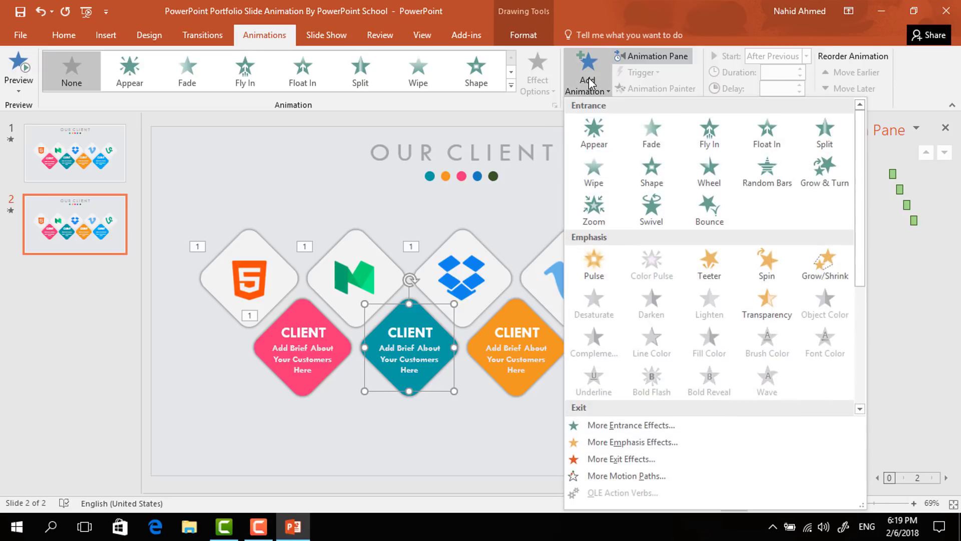
click(785, 140)
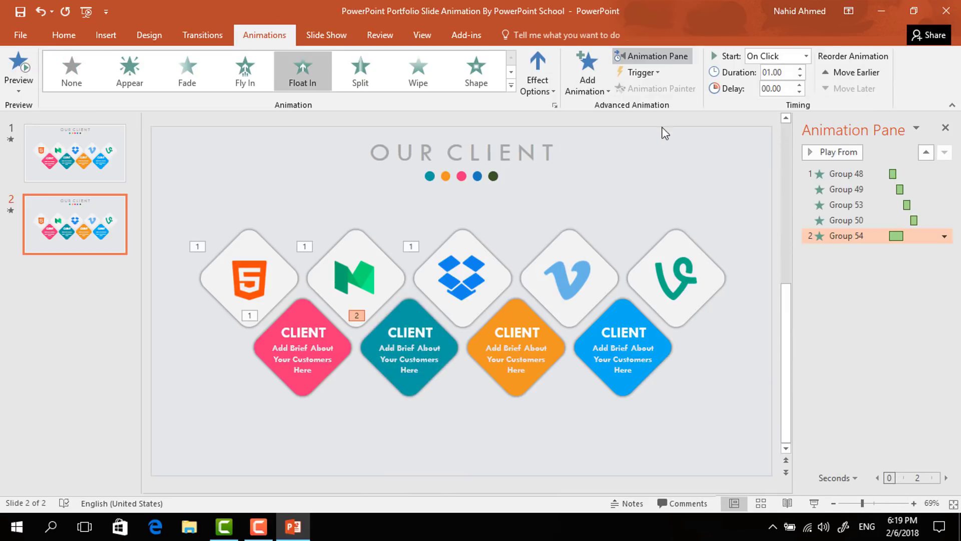
click(807, 56)
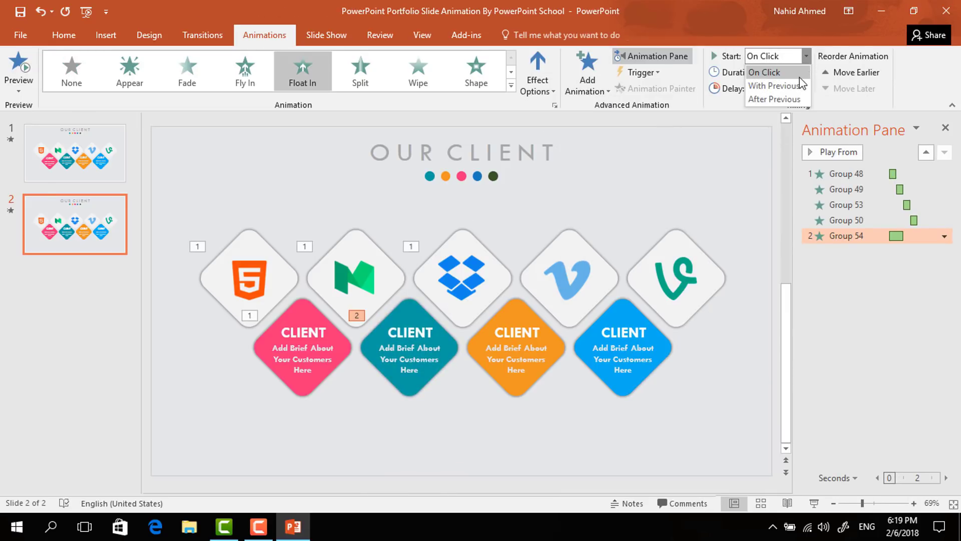
click(791, 101)
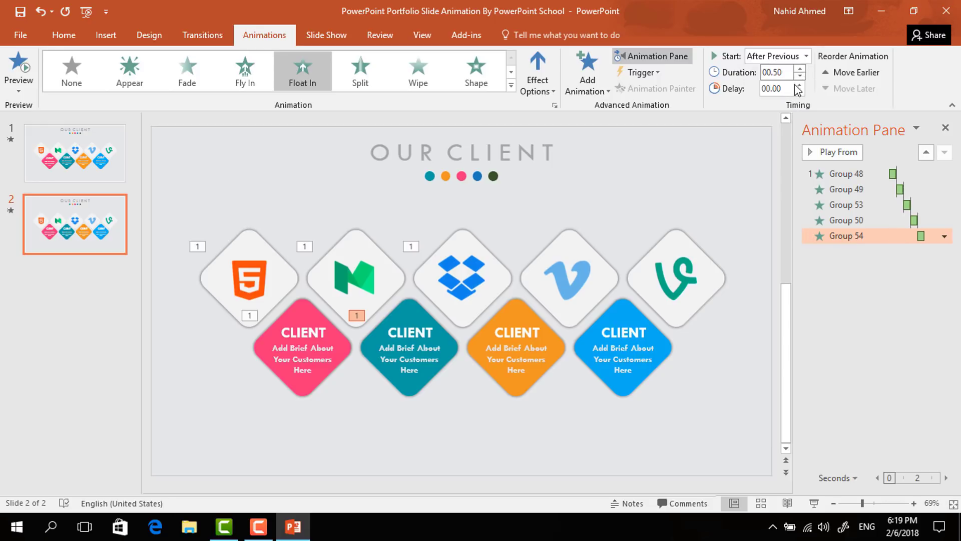
Make the Vimeo diamond Float Down after the previous animation, lasting 0.50 s
click(607, 275)
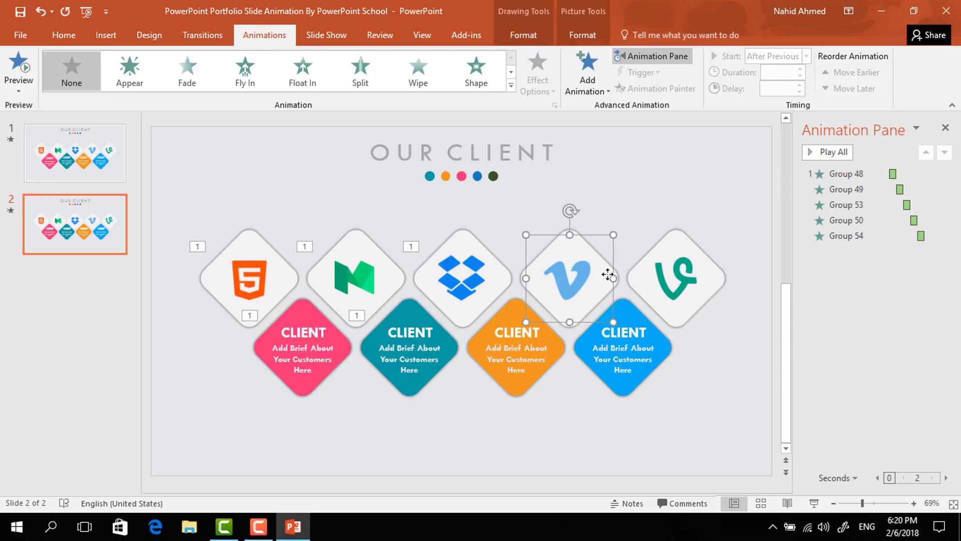
click(587, 90)
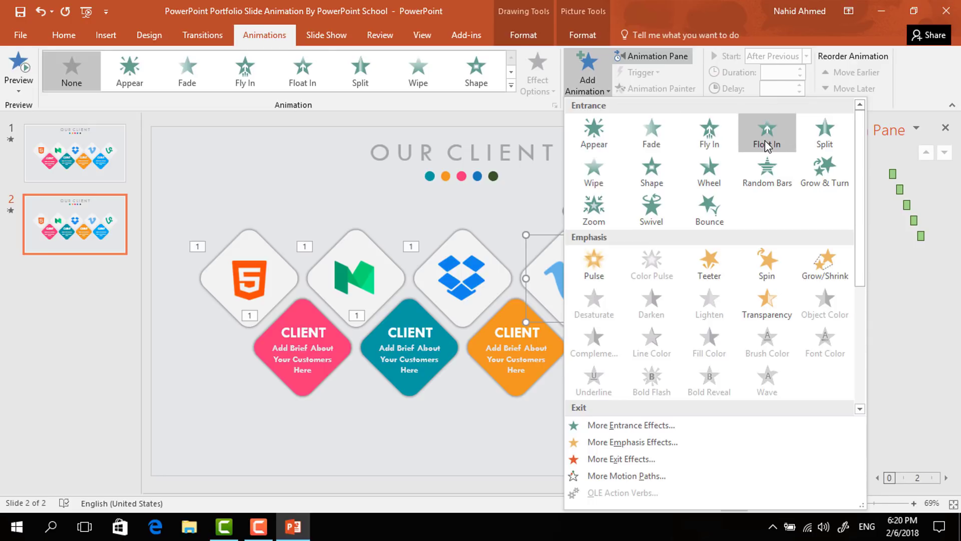
click(766, 144)
click(539, 85)
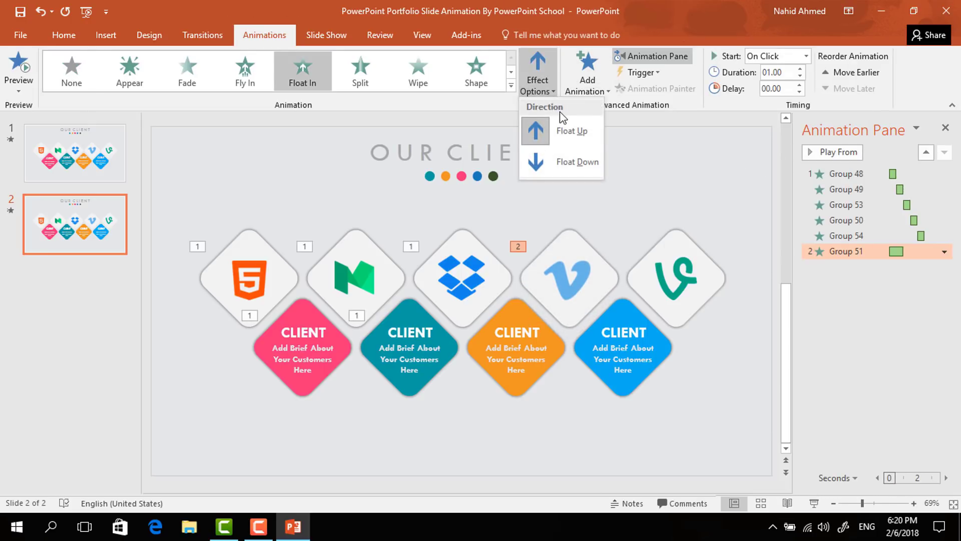
click(577, 165)
click(807, 56)
click(795, 100)
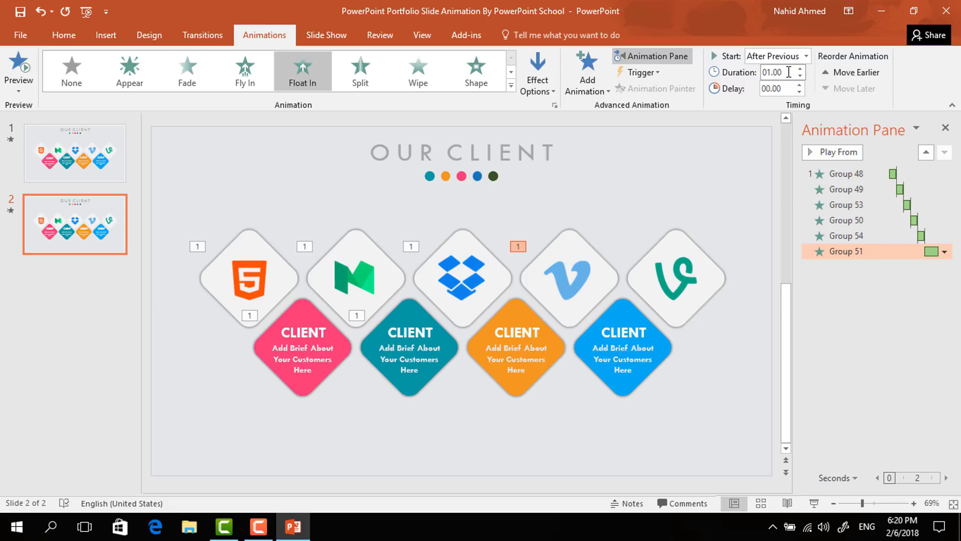
click(801, 77)
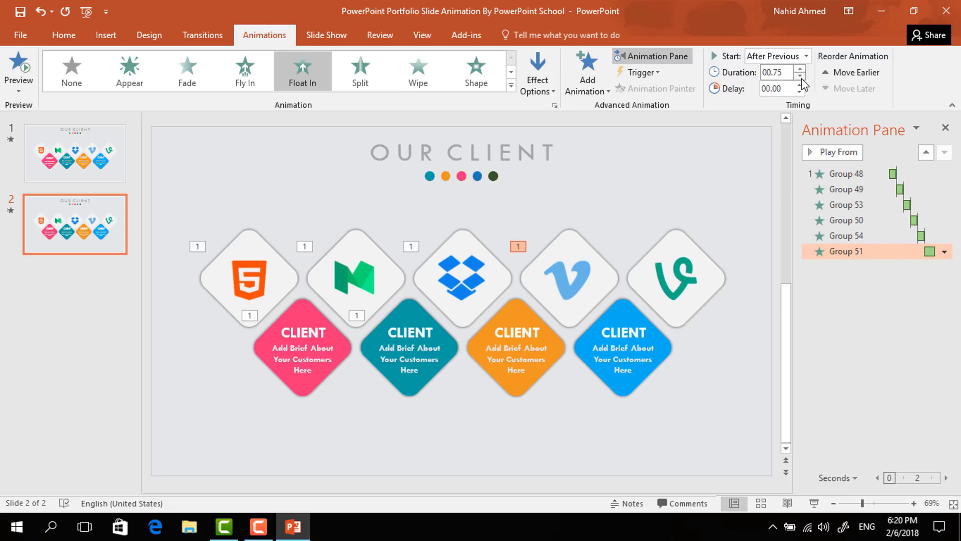
Give the orange CLIENT diamond a Float In entrance starting After Previous
click(557, 340)
click(579, 76)
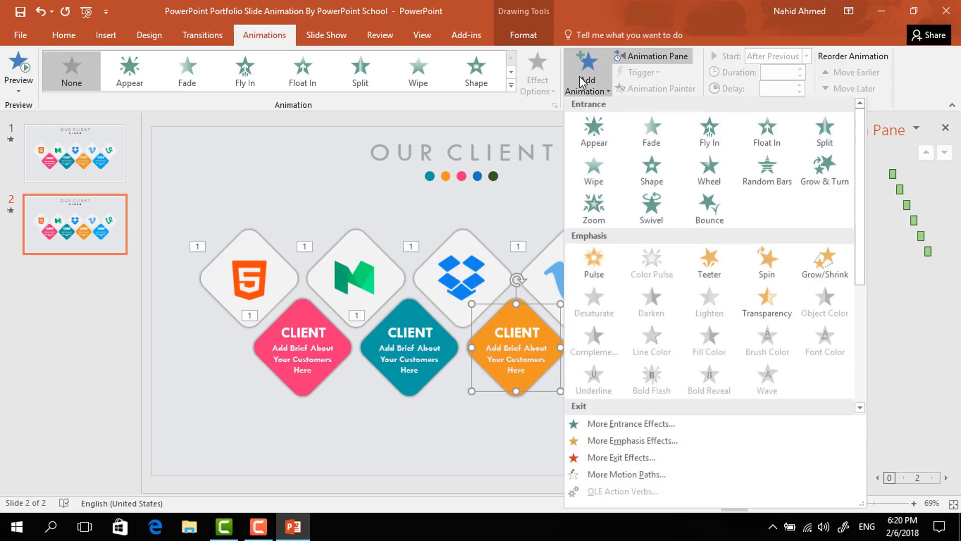
click(755, 149)
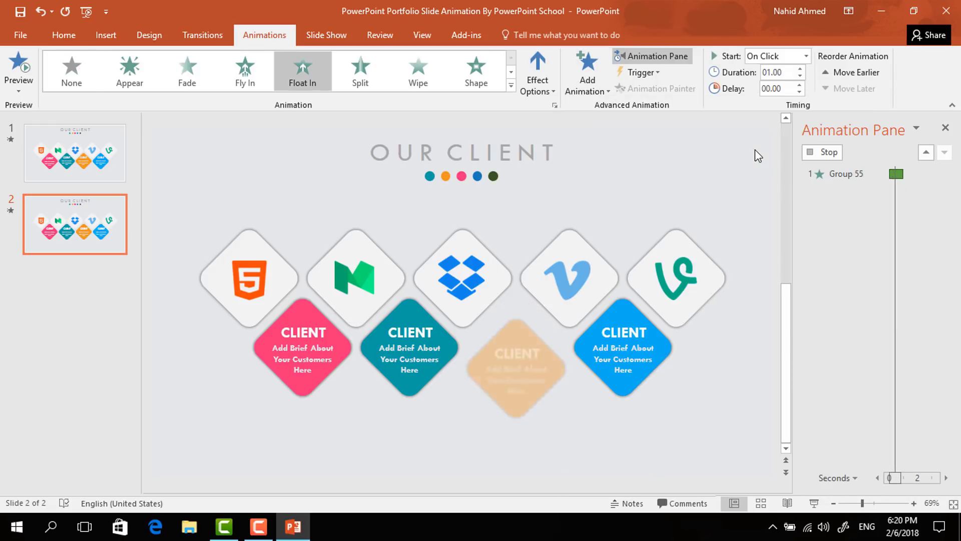
click(807, 59)
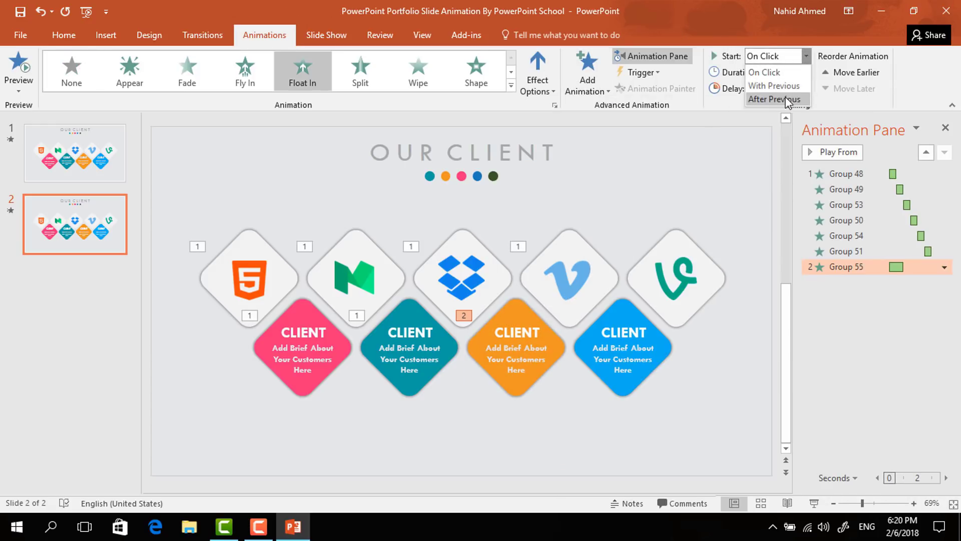
click(787, 97)
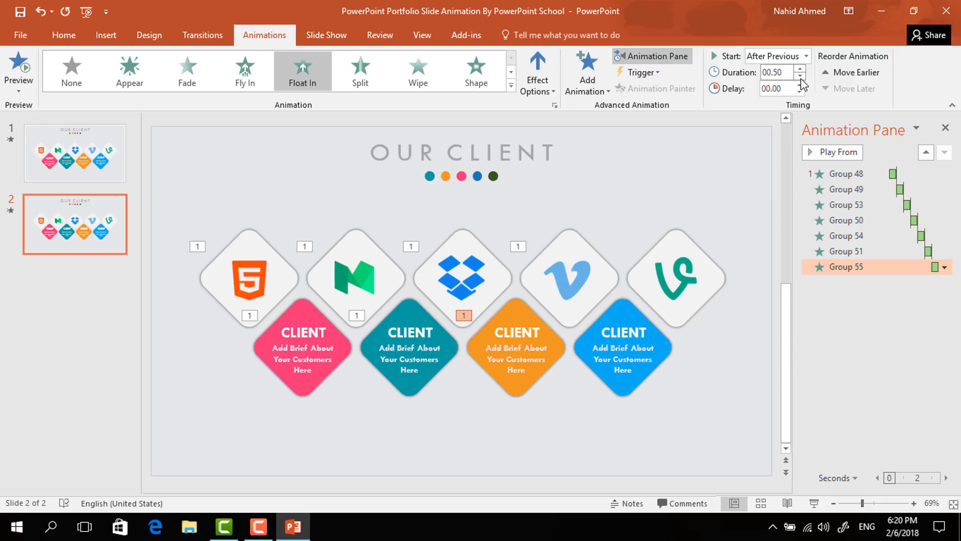
Make the Vine diamond Float Down after the previous animation with a shortened duration
click(706, 274)
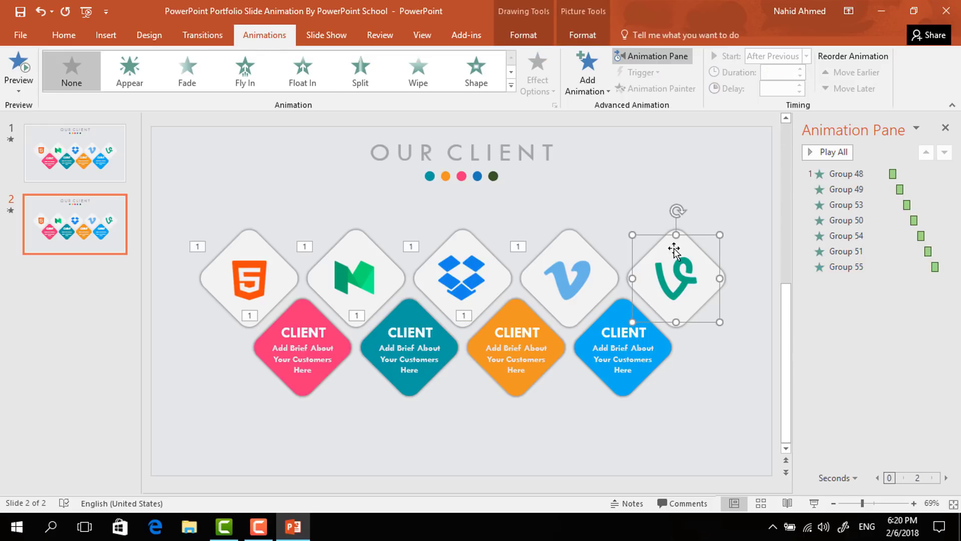
click(594, 93)
click(754, 144)
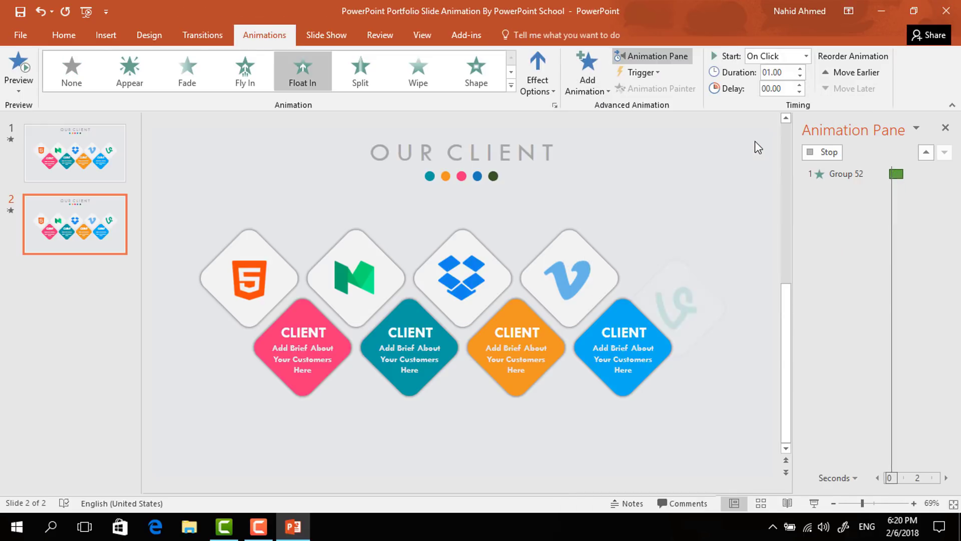
click(535, 80)
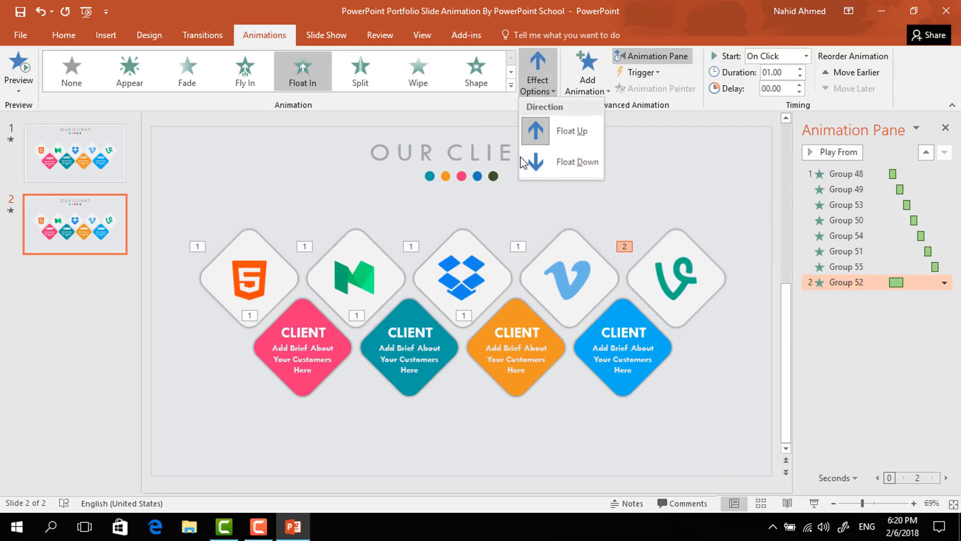
click(535, 160)
click(807, 56)
click(775, 98)
click(800, 78)
Give the blue CLIENT diamond Float In After Previous, then deselect everything
click(666, 344)
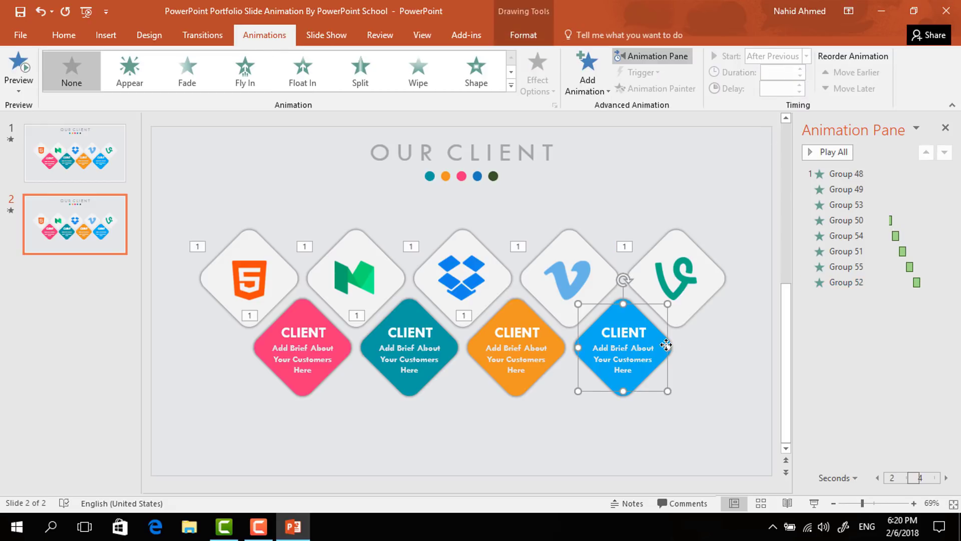
click(587, 80)
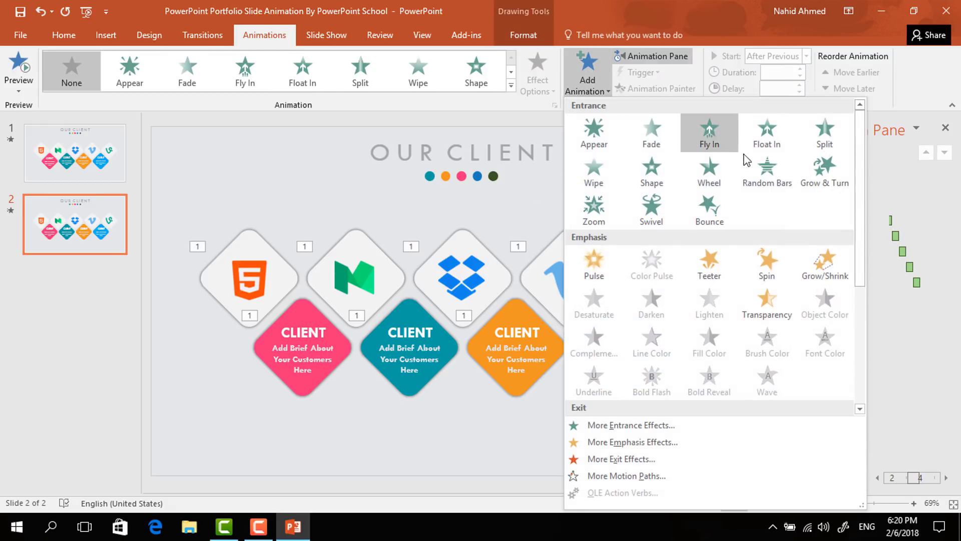
click(786, 134)
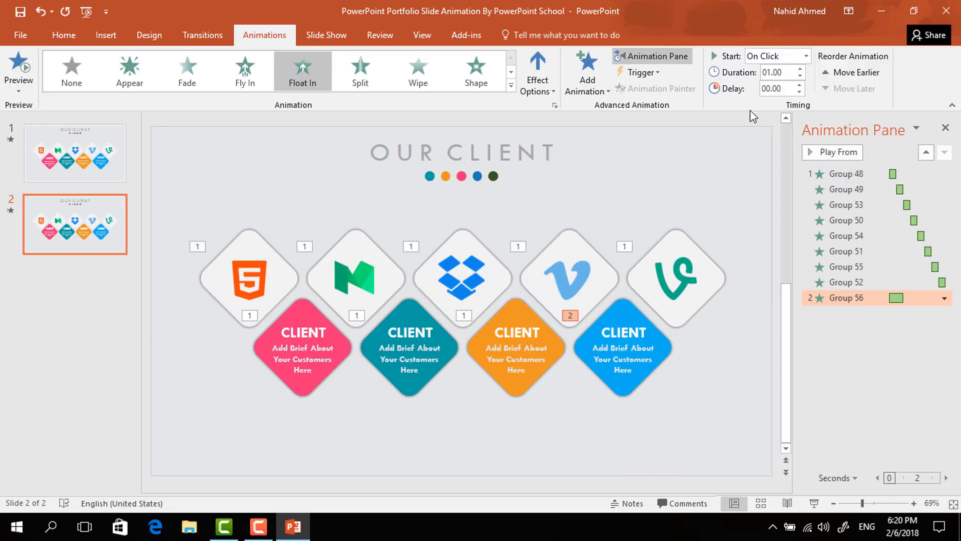
click(806, 56)
click(776, 95)
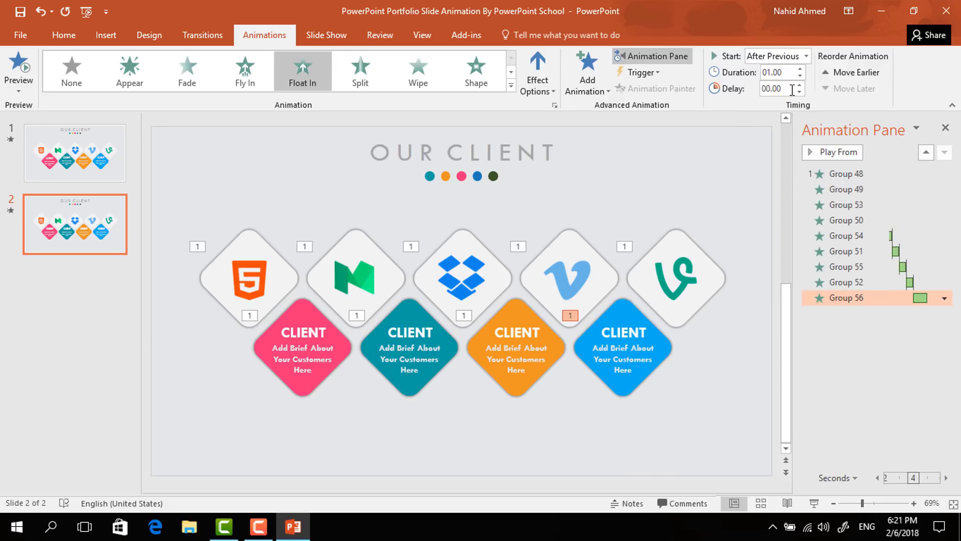
click(716, 179)
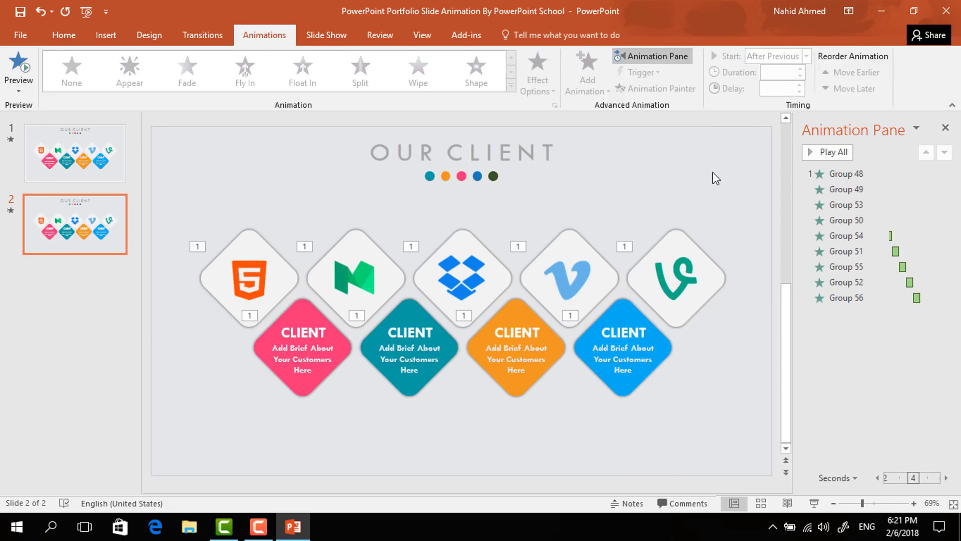